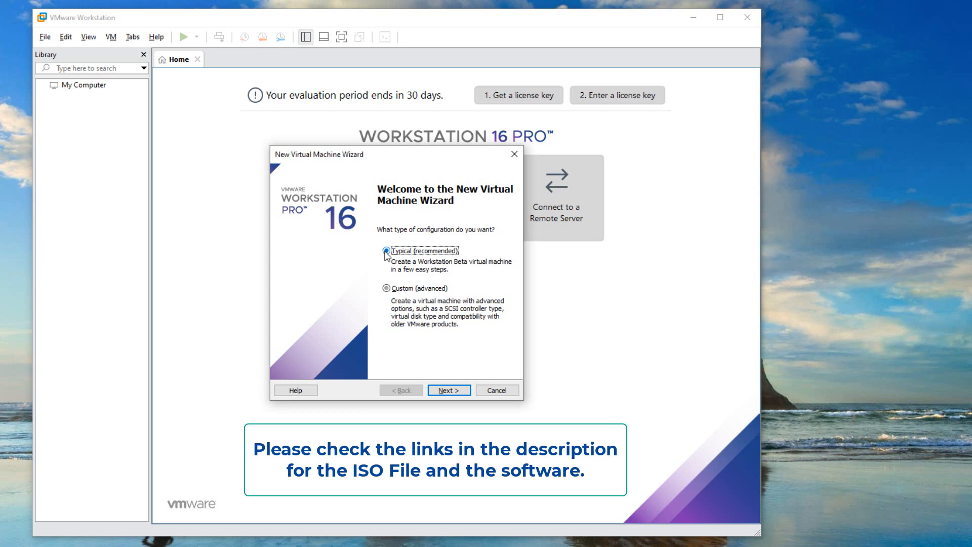
Choose the Custom (advanced) configuration with Workstation Beta hardware compatibility, leaving the operating system to install later
click(386, 288)
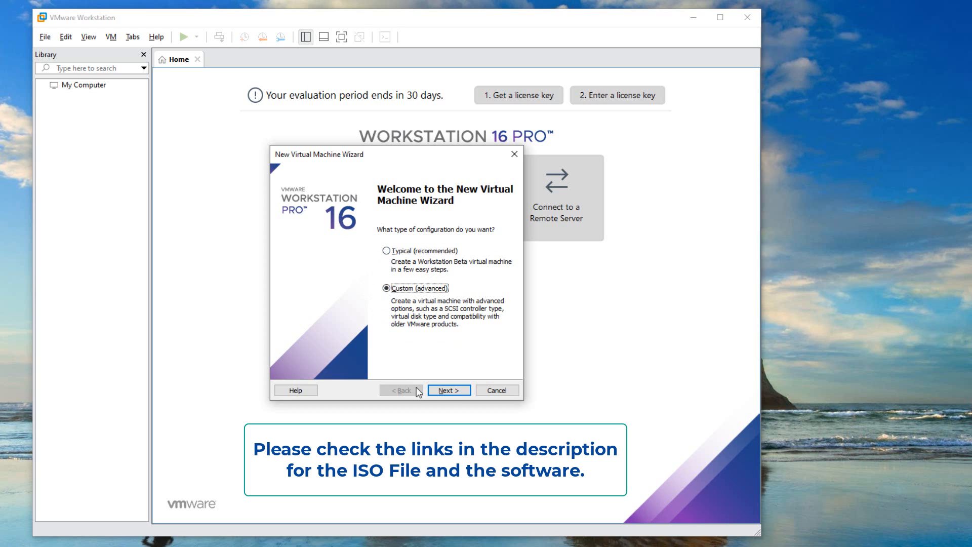
click(446, 390)
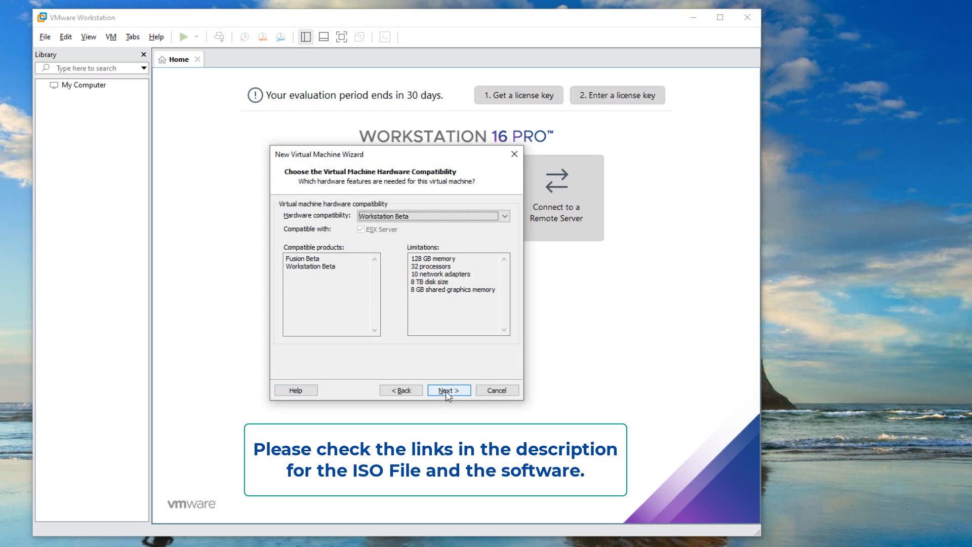
click(446, 391)
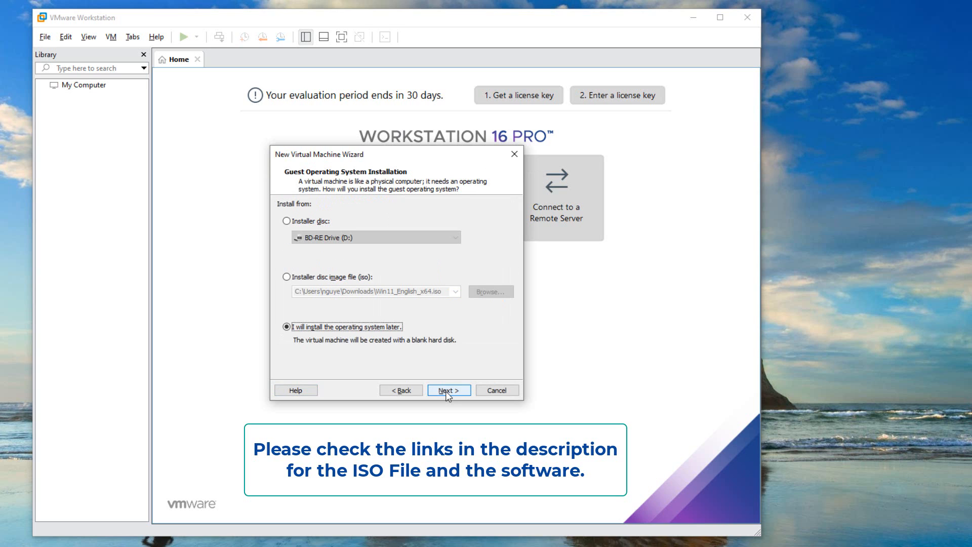
click(446, 390)
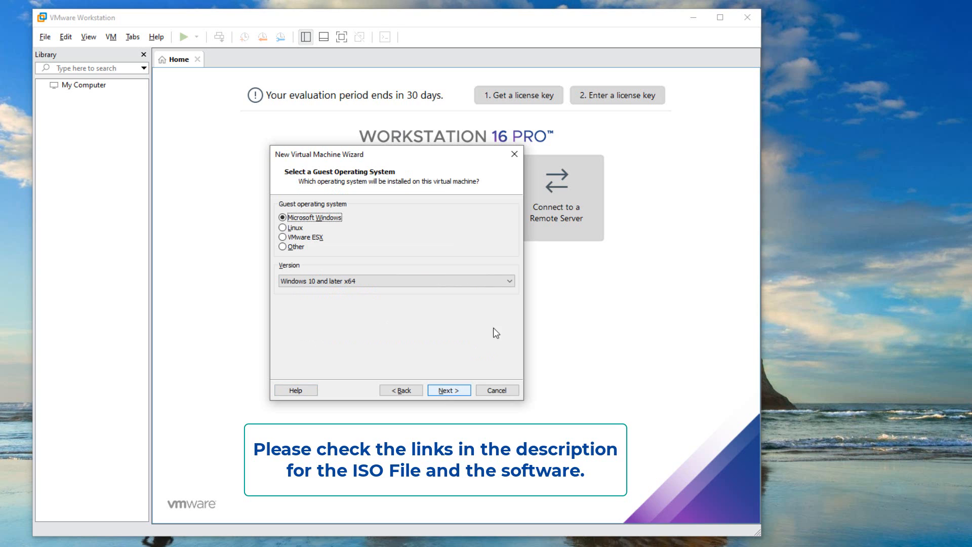
Select Microsoft Windows as the guest operating system with the version Windows 10 and later x64
click(513, 281)
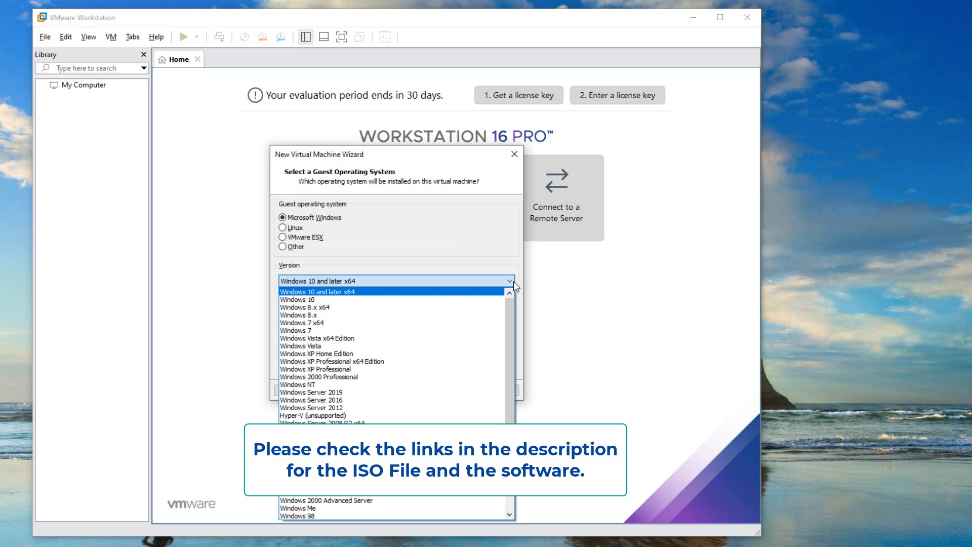
click(348, 292)
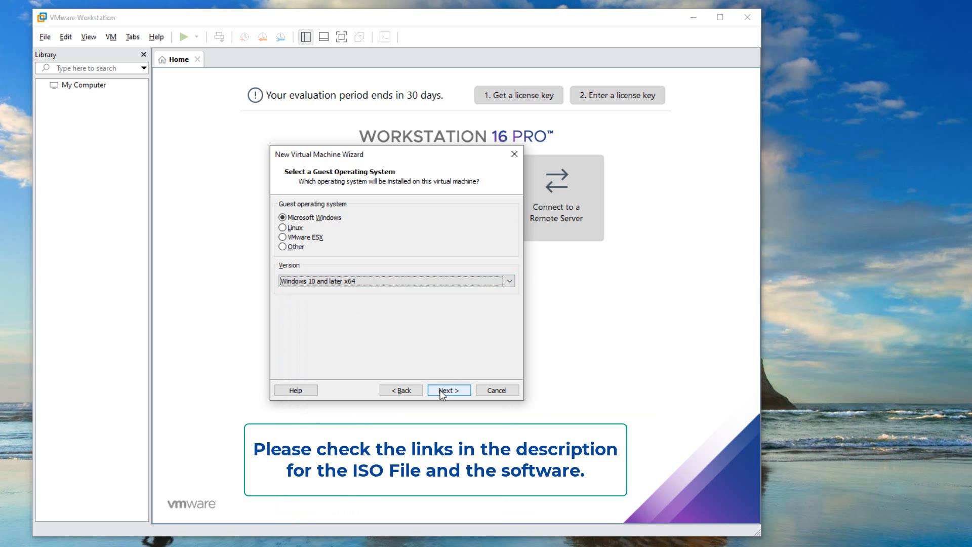
click(326, 218)
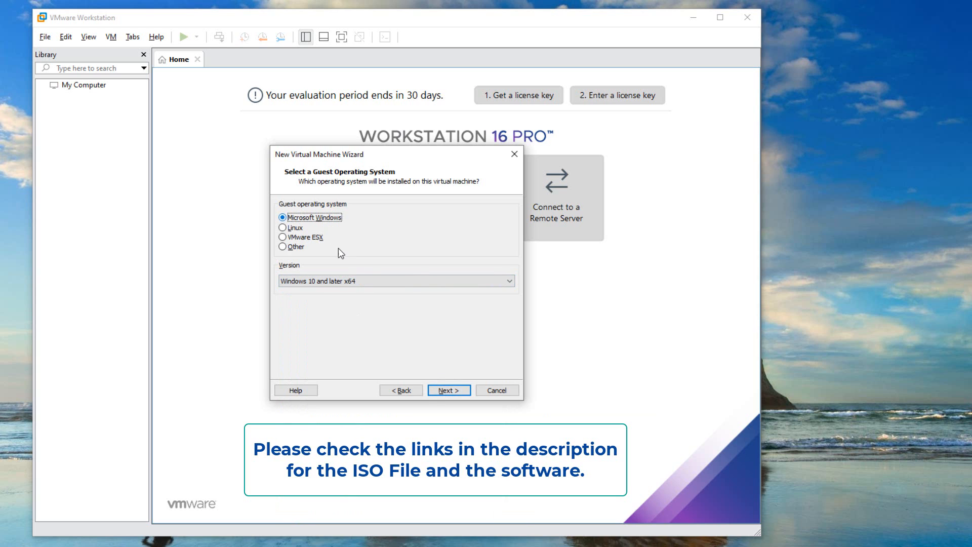
click(440, 390)
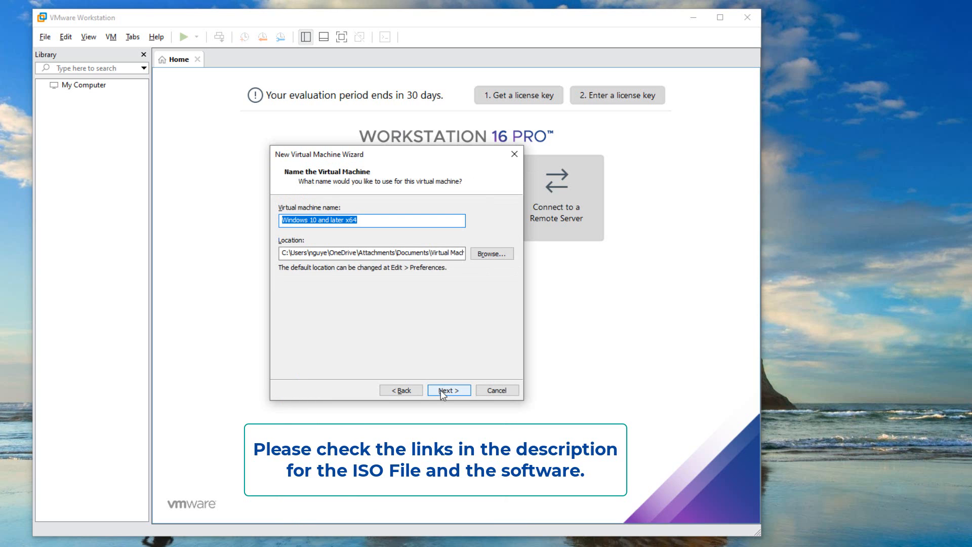
Set the virtual machine's location to the folder E:\Virtual Machines\Windows 11
click(491, 253)
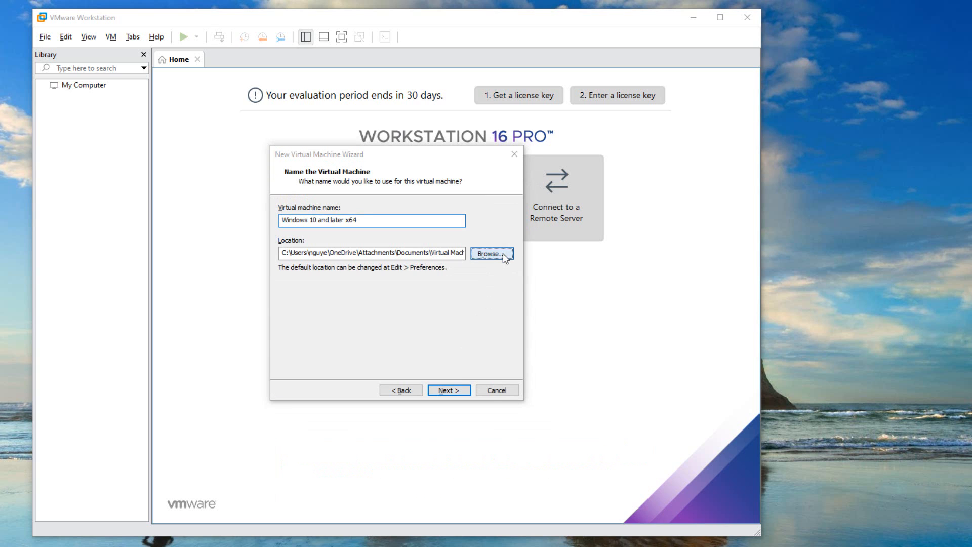
scroll(379, 357, down, 2)
scroll(377, 349, down, 1)
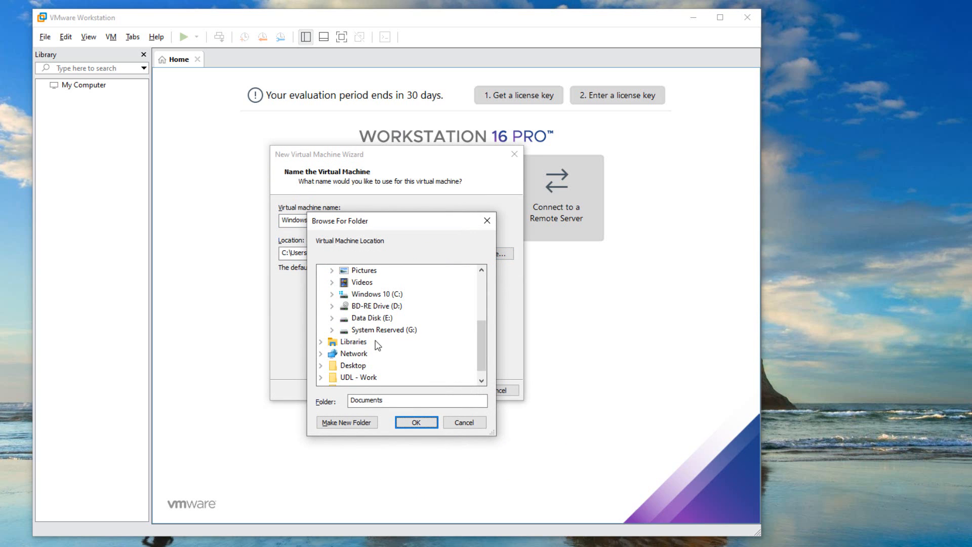
double_click(379, 318)
scroll(377, 334, down, 1)
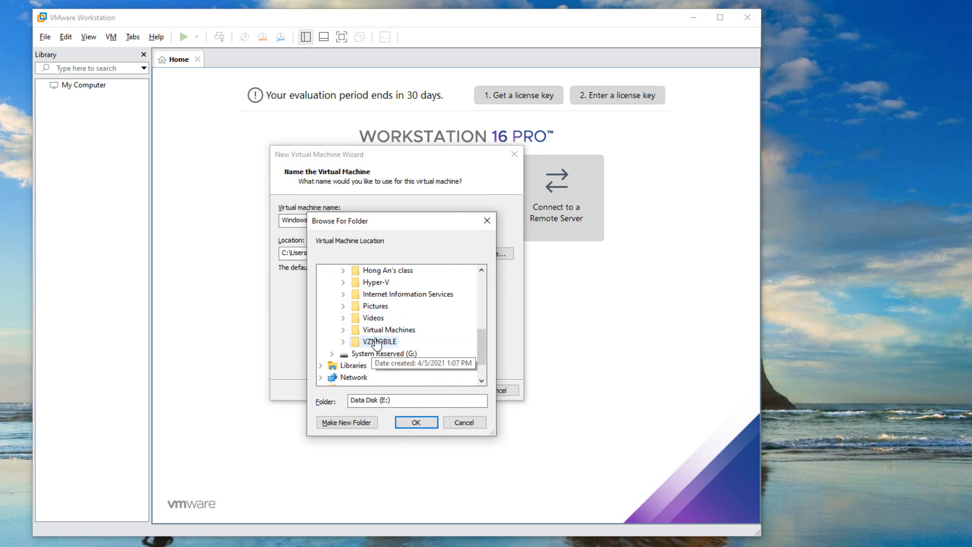
double_click(378, 330)
scroll(376, 338, down, 1)
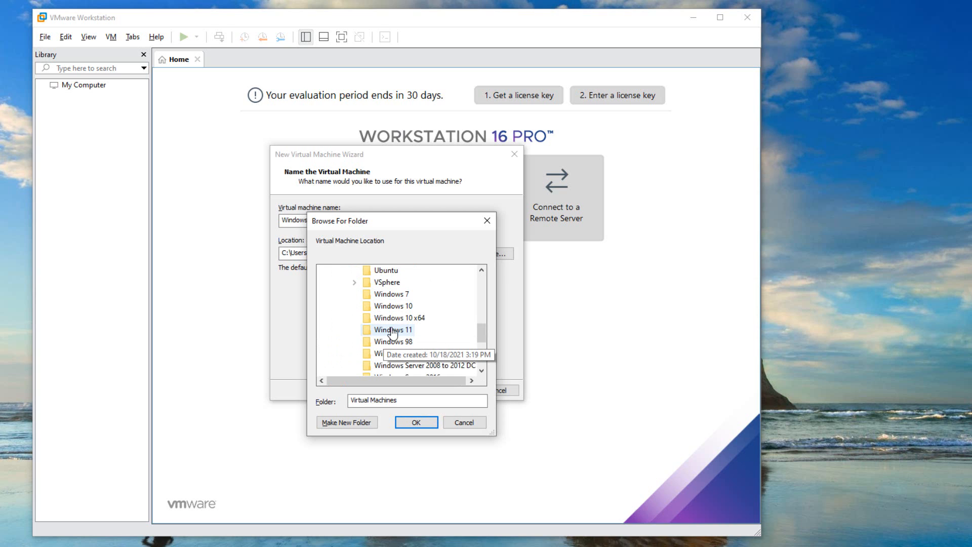
click(385, 329)
click(408, 422)
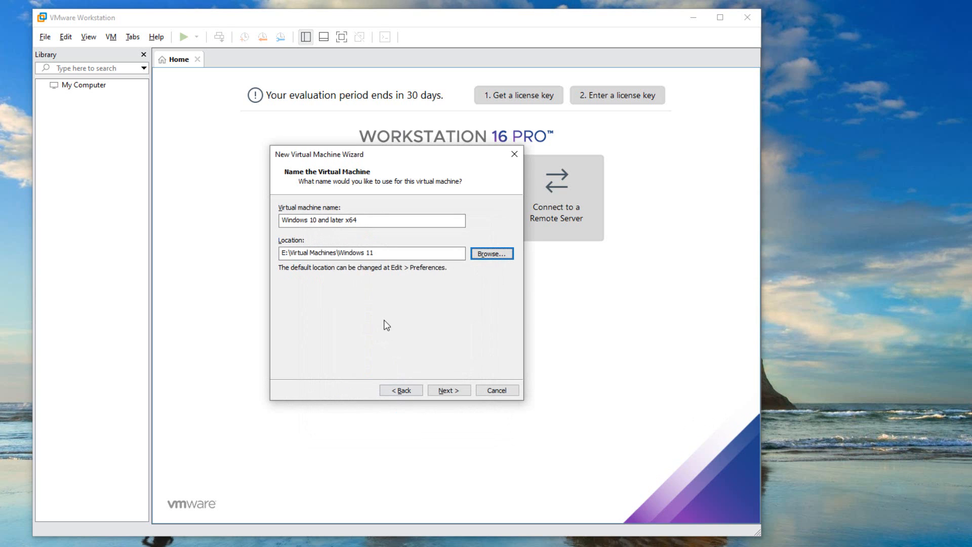
Name the virtual machine Windows 11 x64 and continue the wizard
click(314, 219)
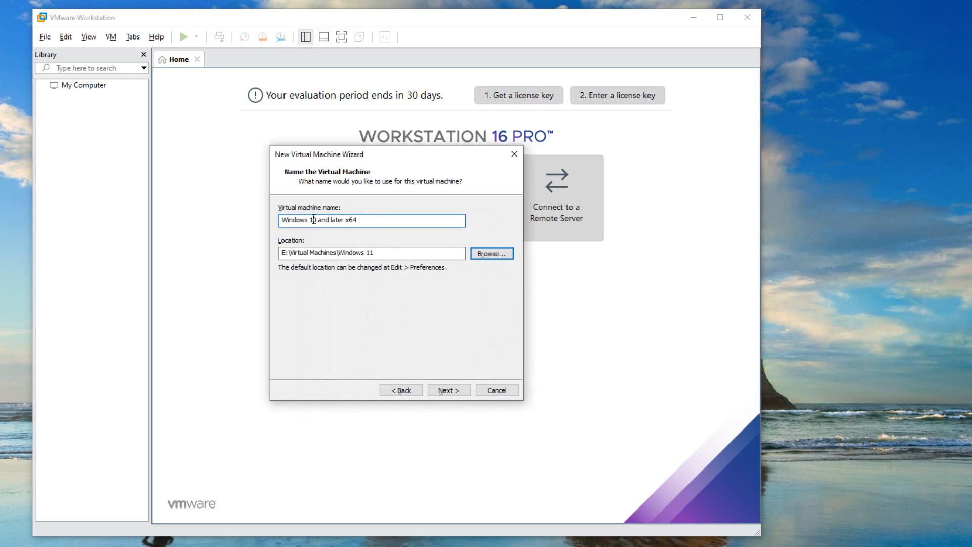
key(Delete)
key(Delete)
key(Delete)
key(Delete)
key(Delete)
key(Delete)
key(Delete)
key(Delete)
key(Delete)
key(Delete)
key(Delete)
text(1)
click(444, 390)
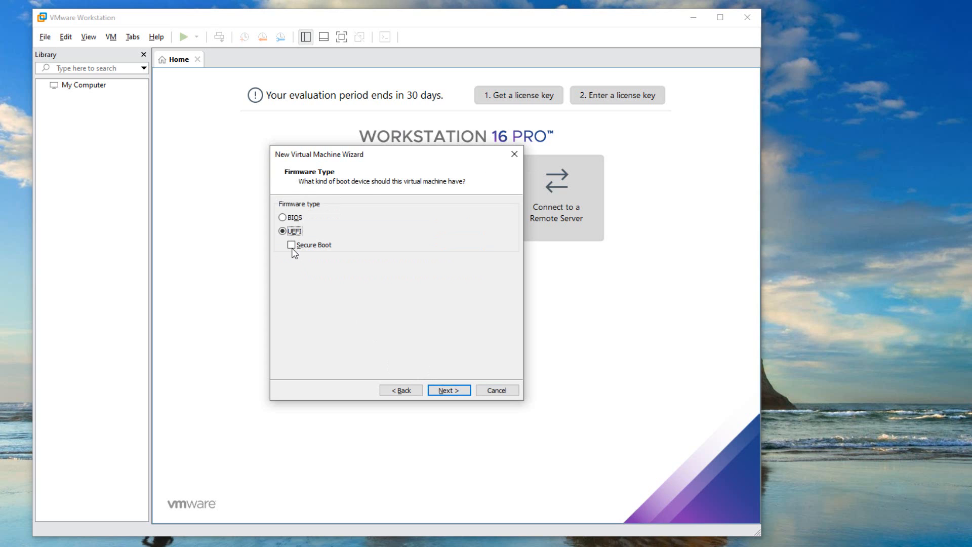
Enable Secure Boot for the UEFI firmware and assign one processor with four cores
click(292, 246)
click(440, 390)
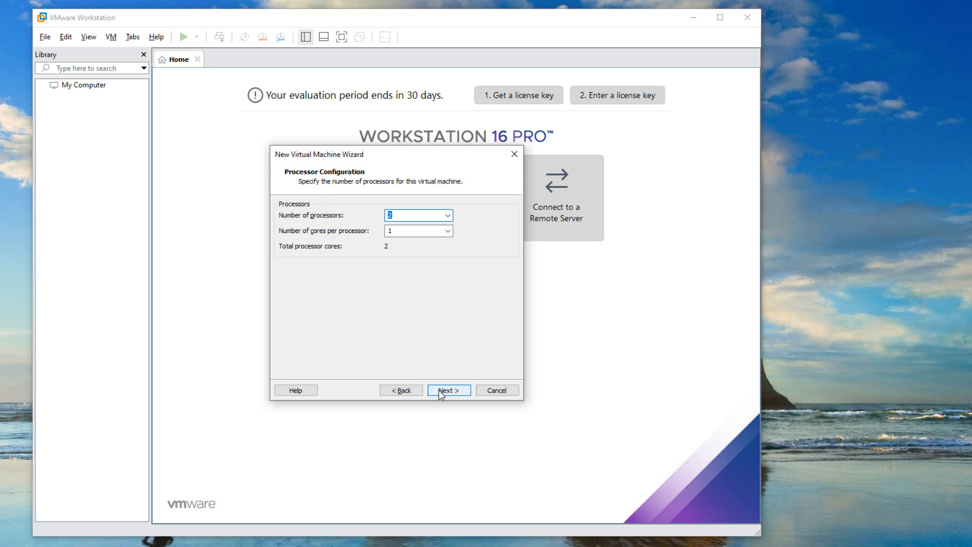
click(447, 217)
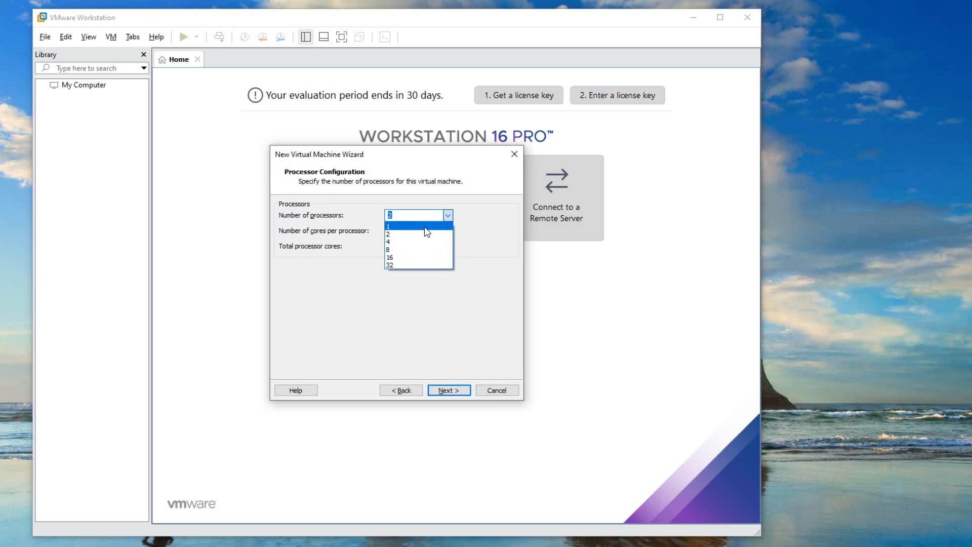
click(424, 226)
click(447, 231)
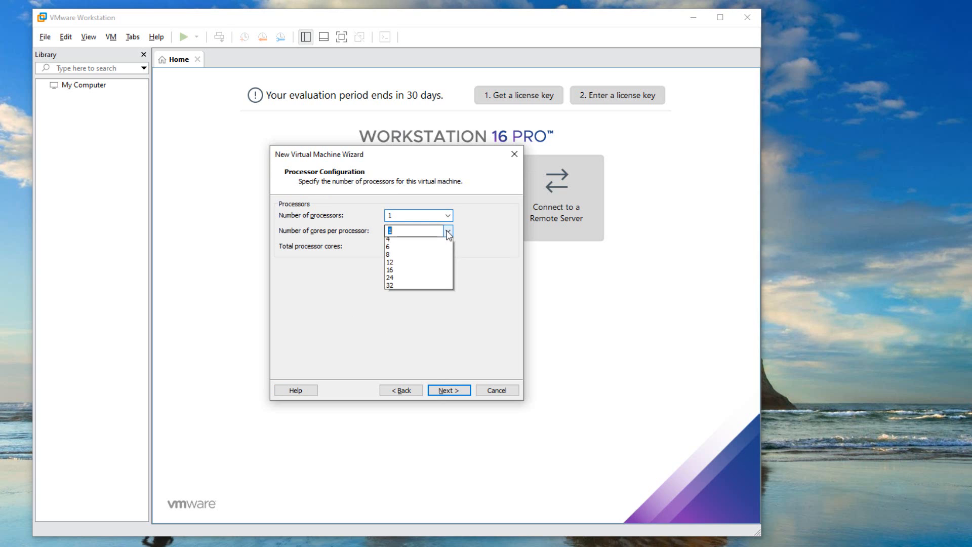
click(420, 250)
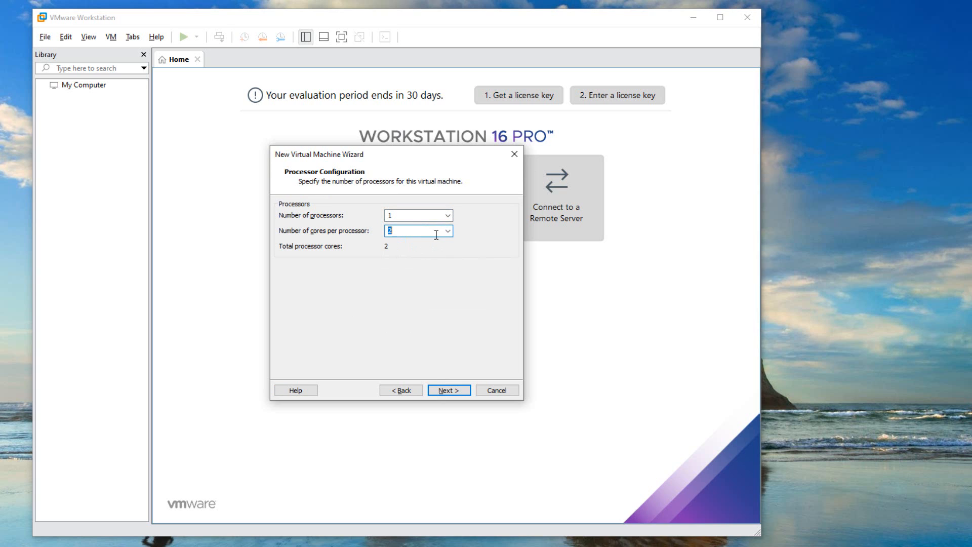
click(448, 231)
click(396, 265)
click(441, 388)
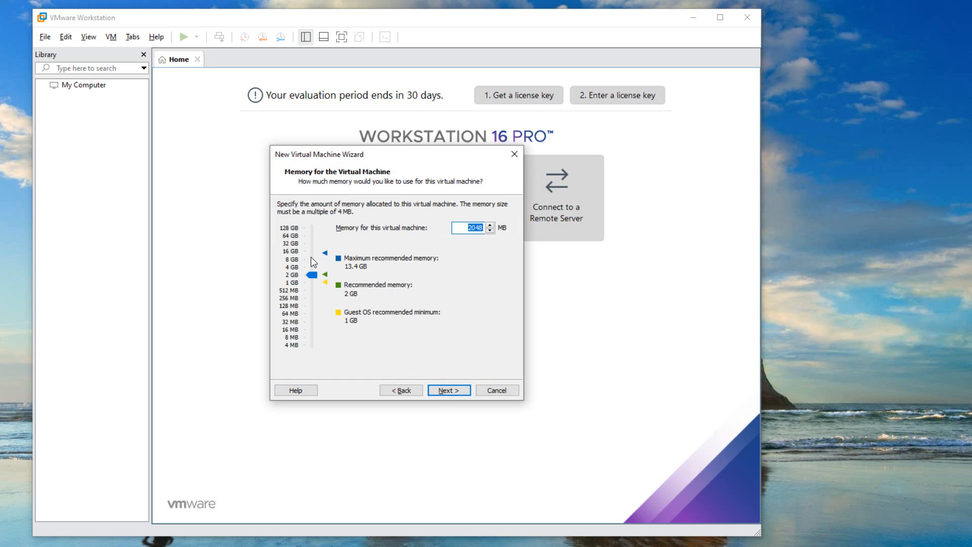
Allocate 8192 MB of memory to the virtual machine and choose network address translation (NAT) as its network type
click(310, 256)
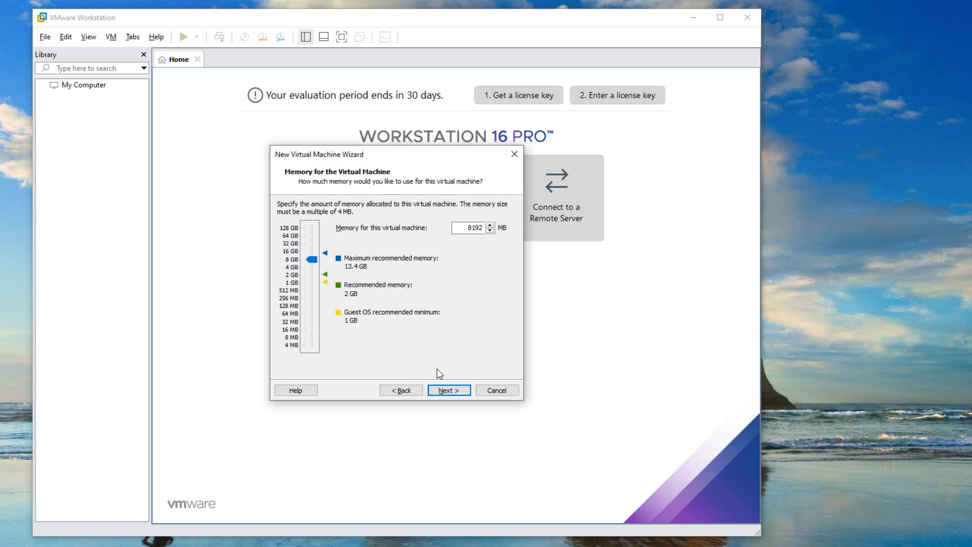
click(447, 390)
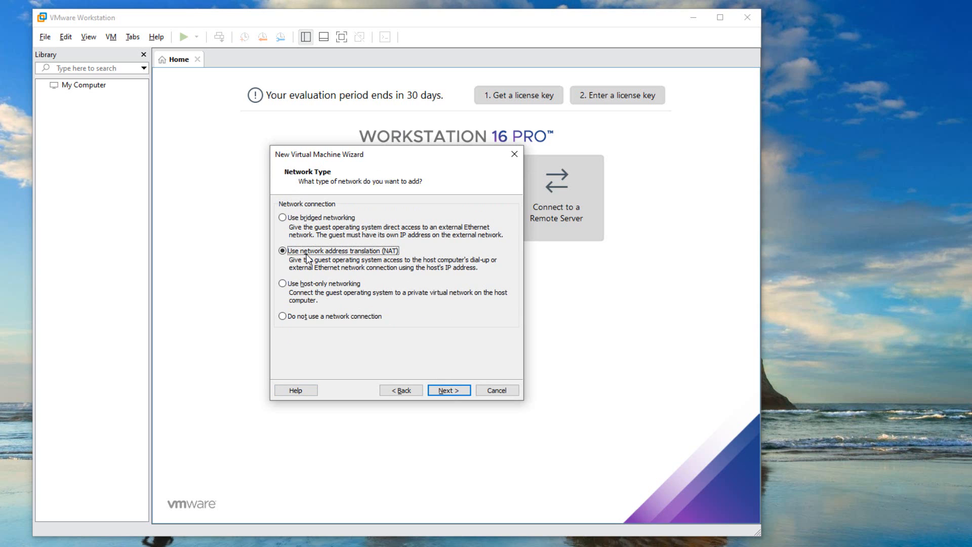
click(283, 218)
click(282, 251)
click(283, 284)
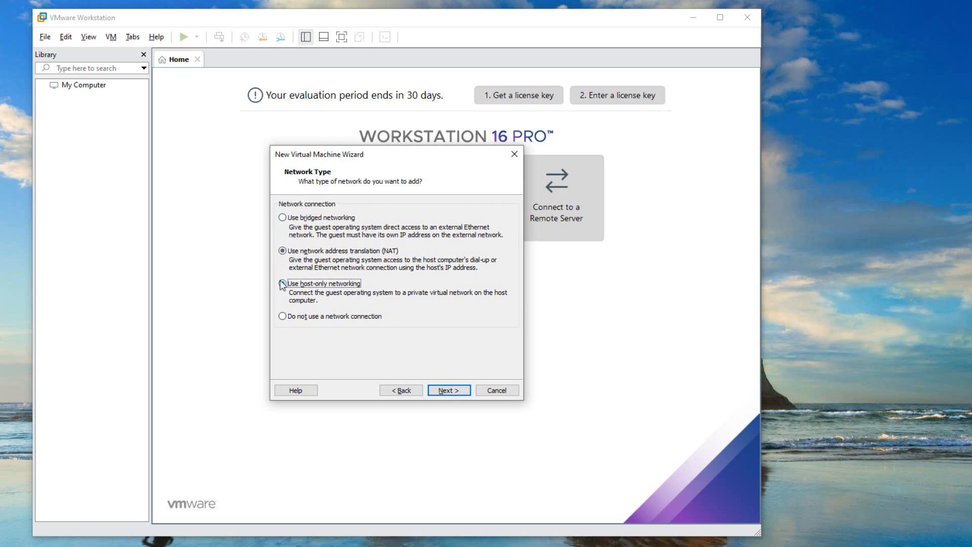
click(286, 318)
click(282, 251)
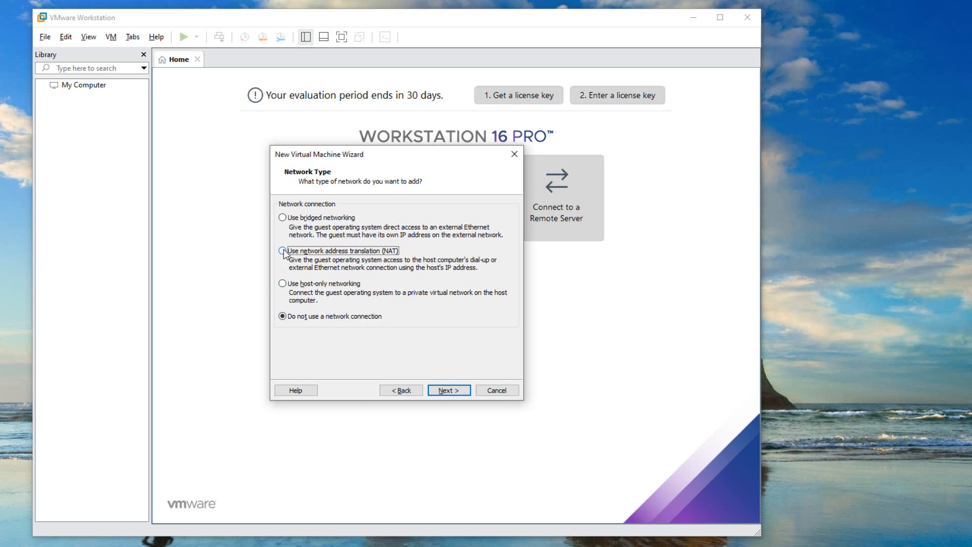
click(442, 391)
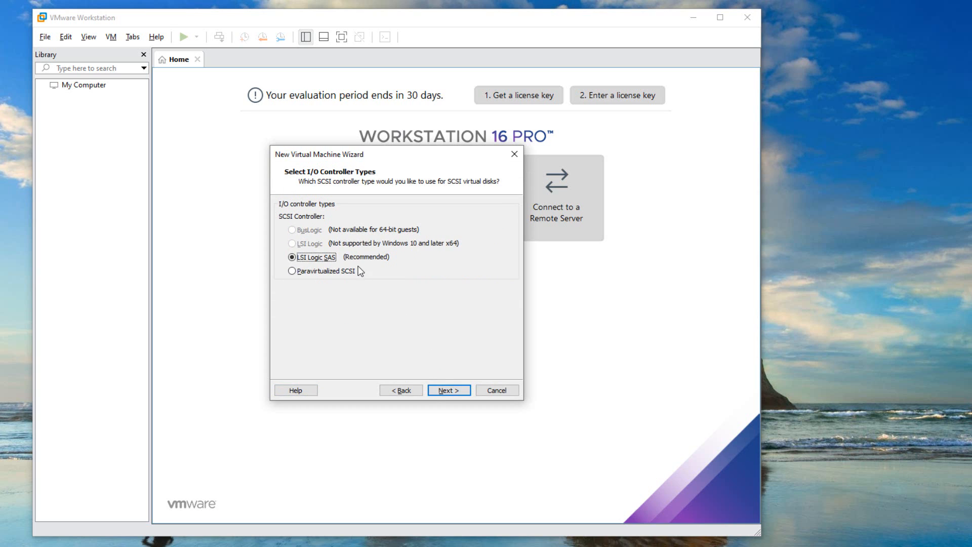
Accept the recommended LSI Logic SAS controller and choose to create a new NVMe virtual disk
click(444, 392)
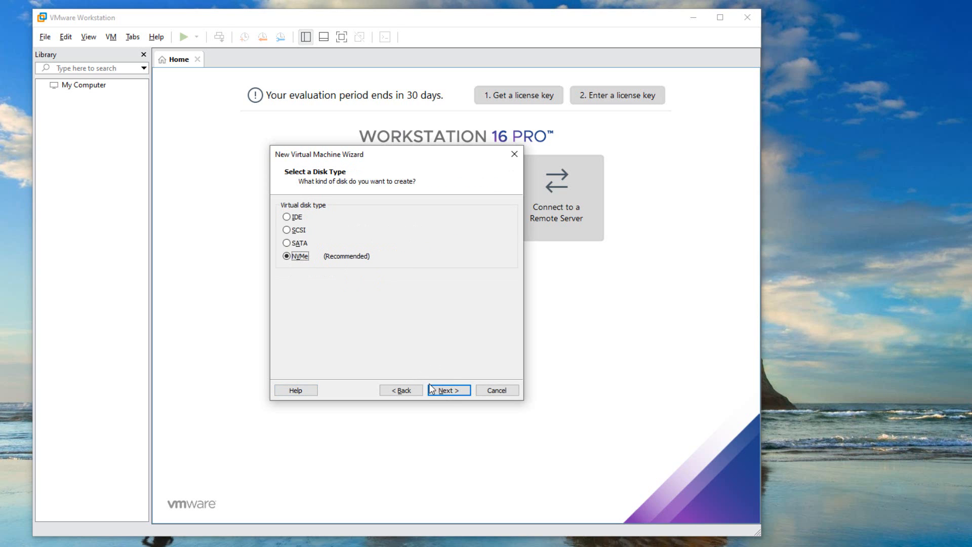
click(438, 393)
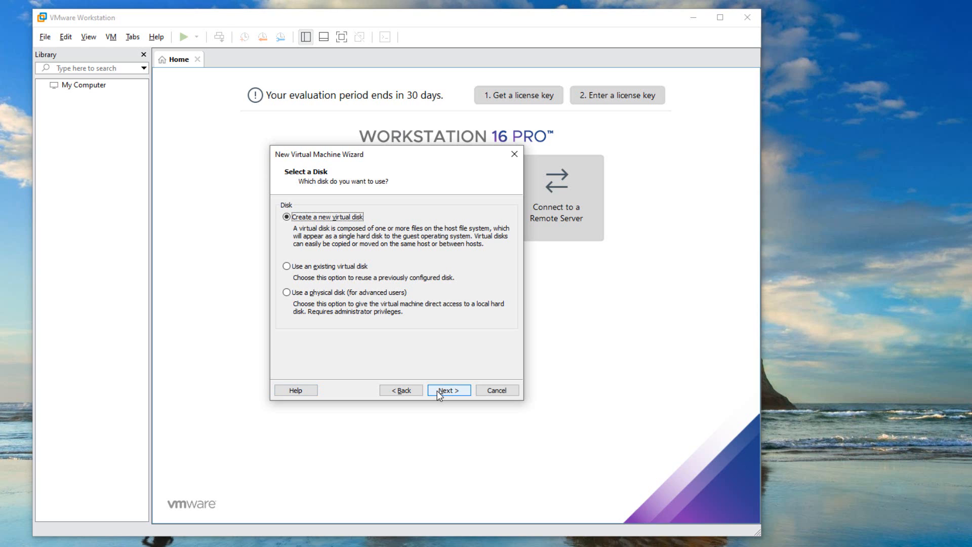
click(442, 390)
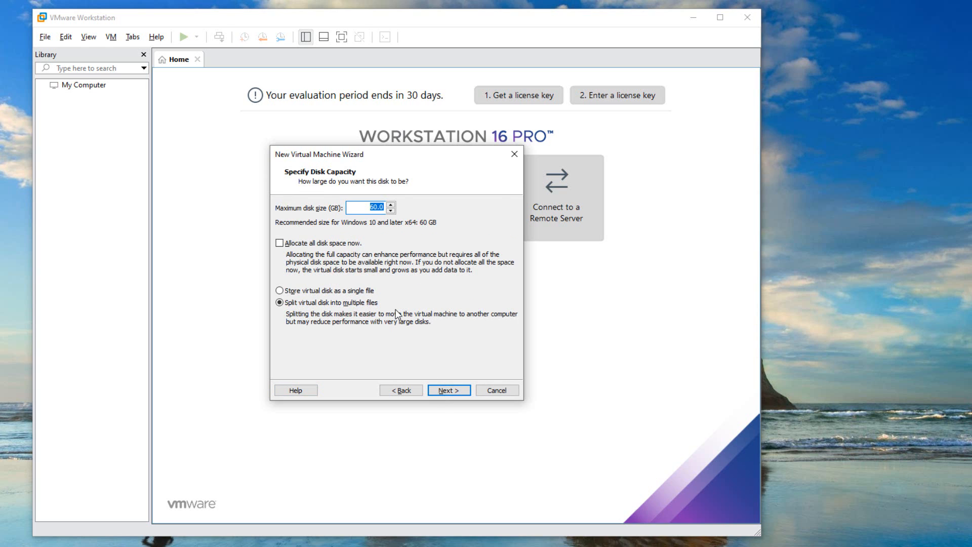
Set the maximum disk size to 100 GB, split into multiple files, and finish creating the virtual machine
text(1)
click(447, 392)
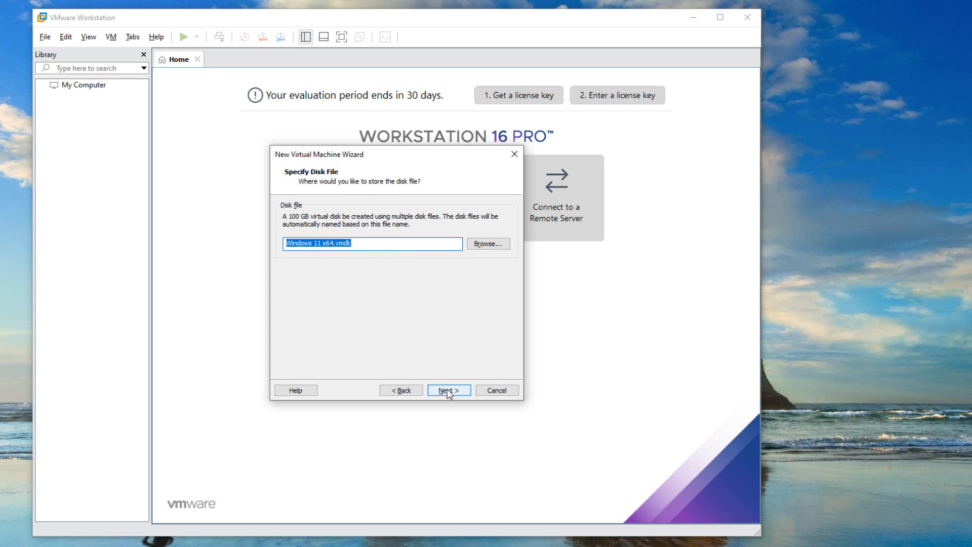
click(447, 390)
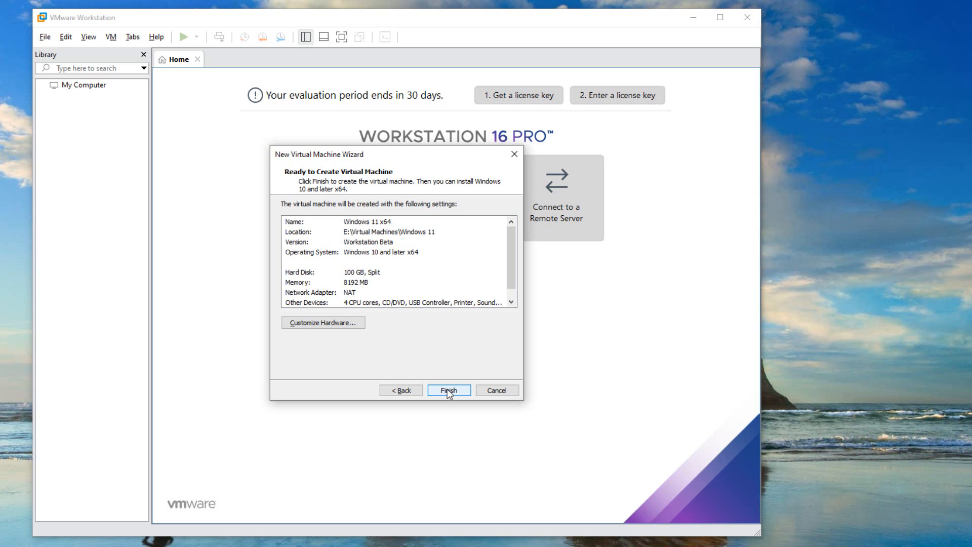
click(448, 391)
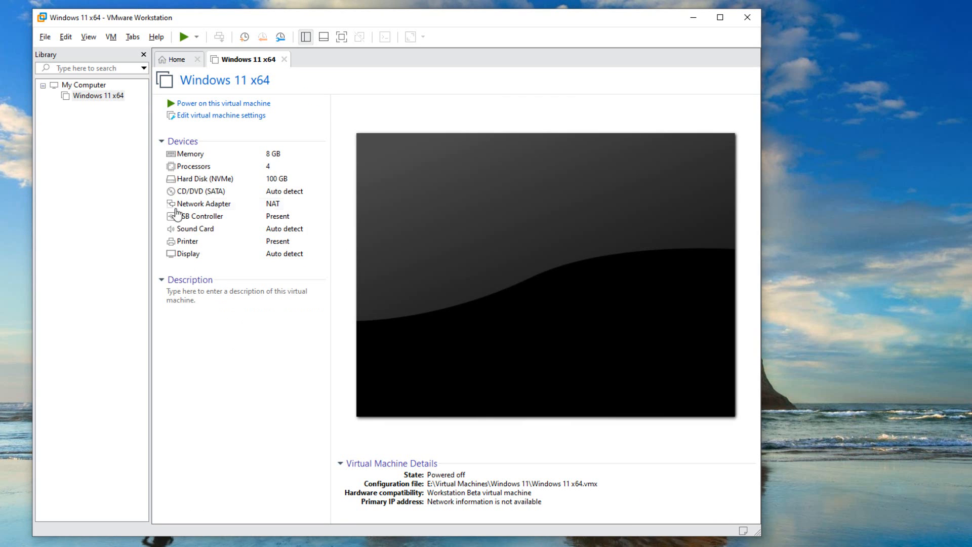
Set the virtual machine's CD/DVD drive to use the ISO image Win11_English_x64.iso from the Downloads folder
click(210, 120)
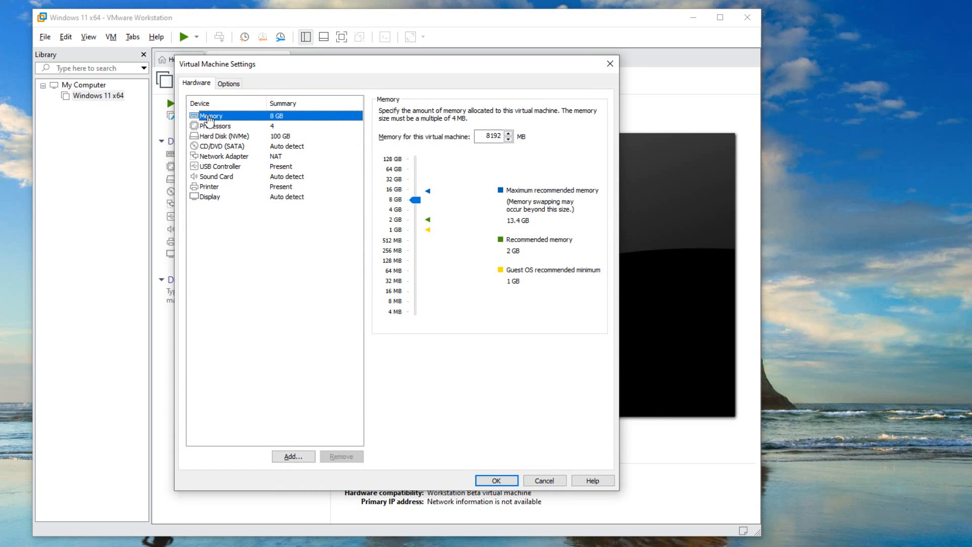
click(214, 148)
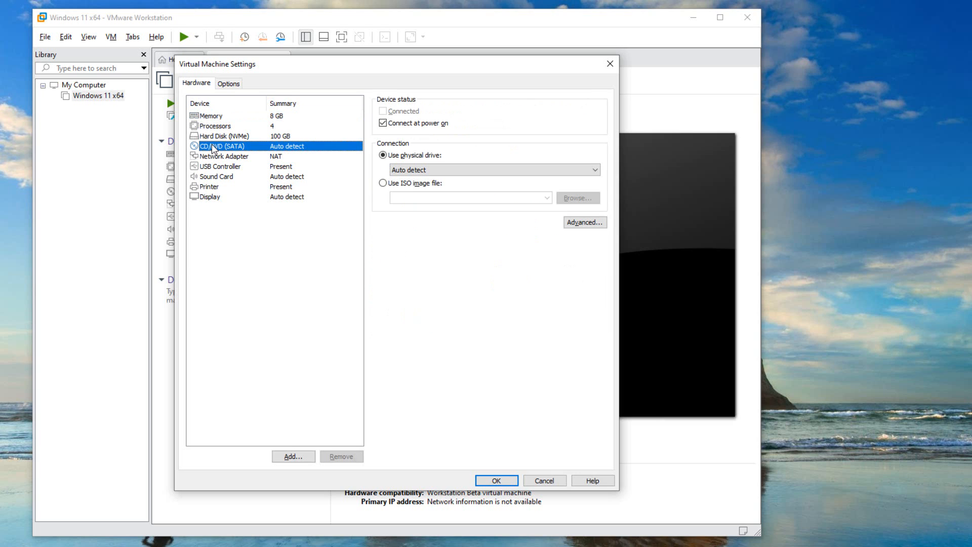
click(382, 182)
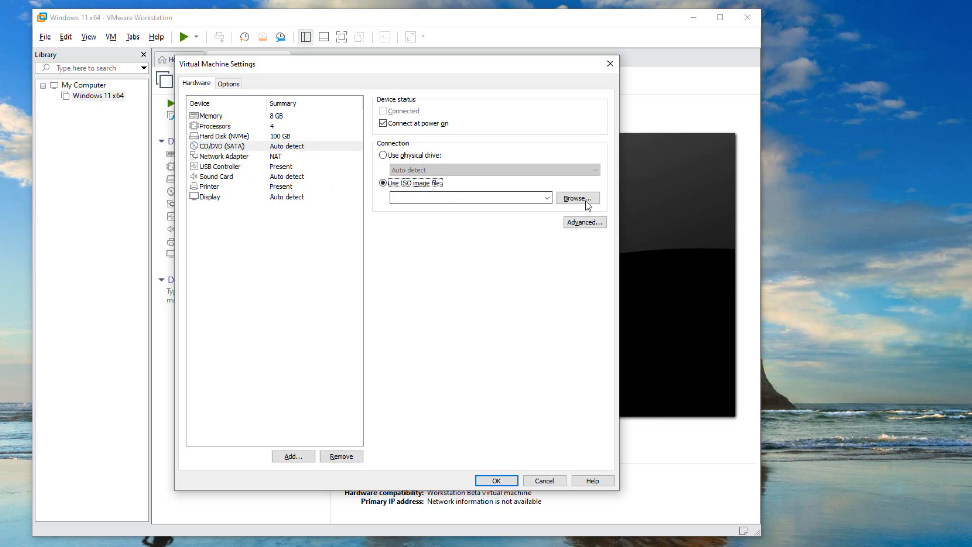
click(586, 202)
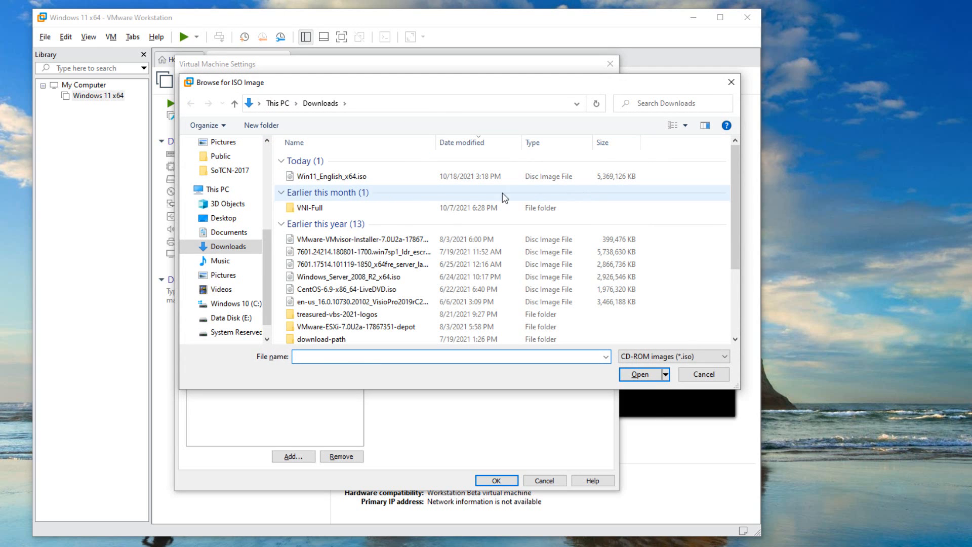
click(345, 176)
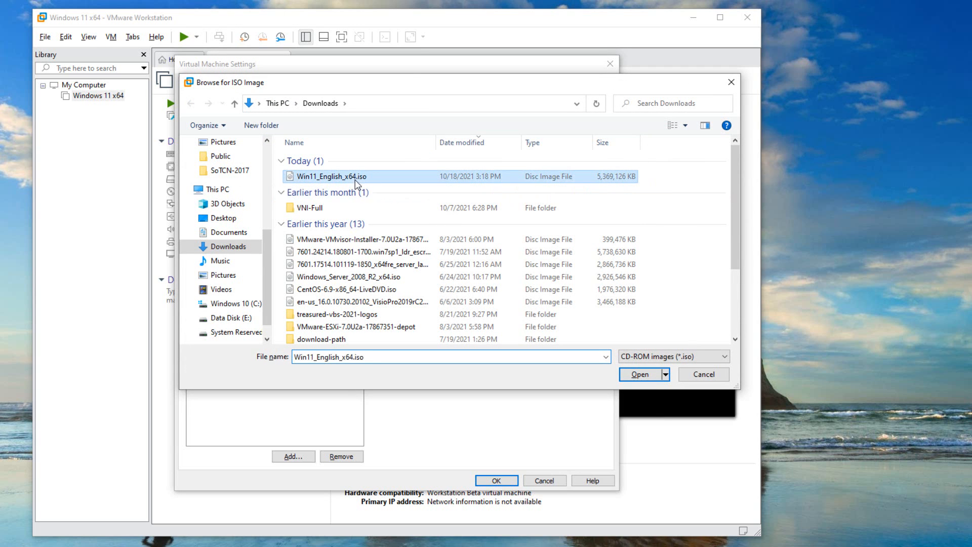
click(633, 377)
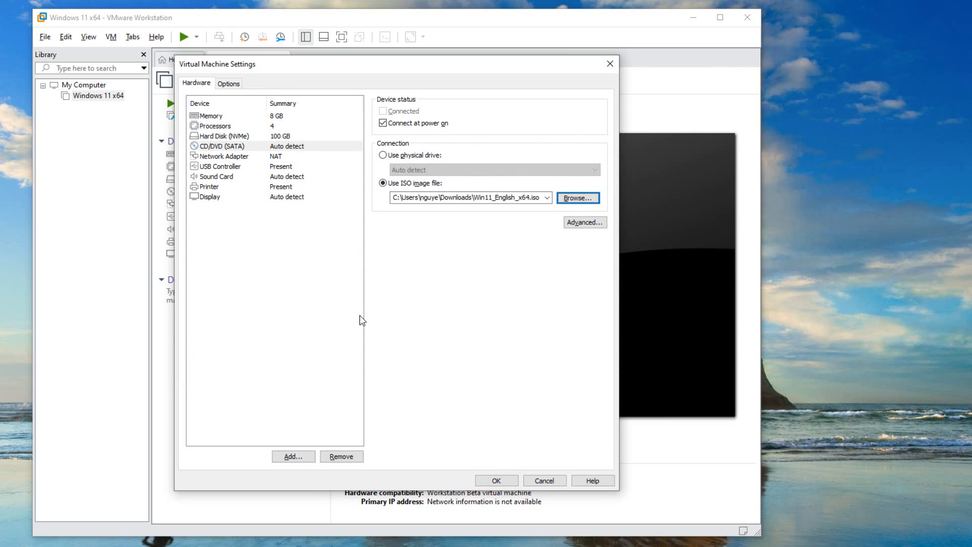
Encrypt the virtual machine through its access control settings, entering and confirming the encryption password
click(235, 86)
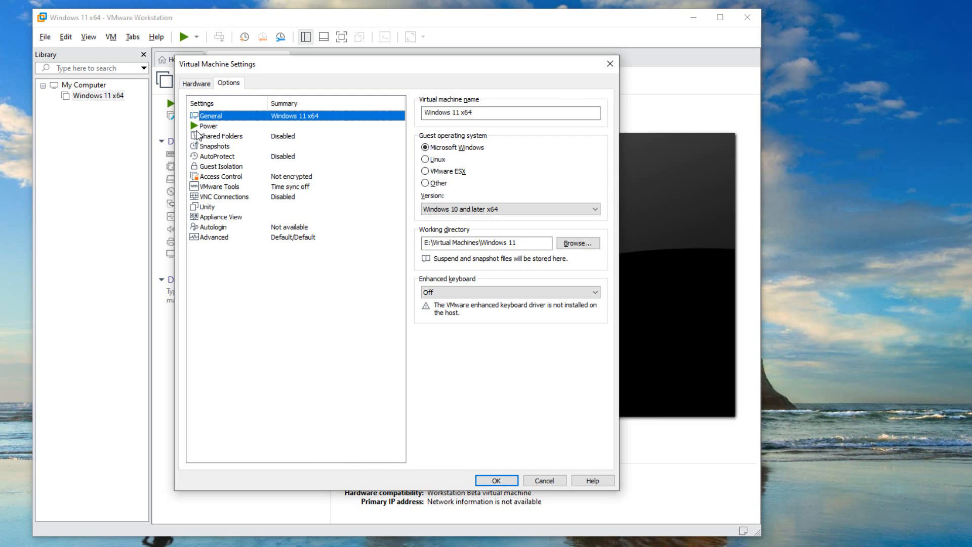
click(226, 178)
click(539, 161)
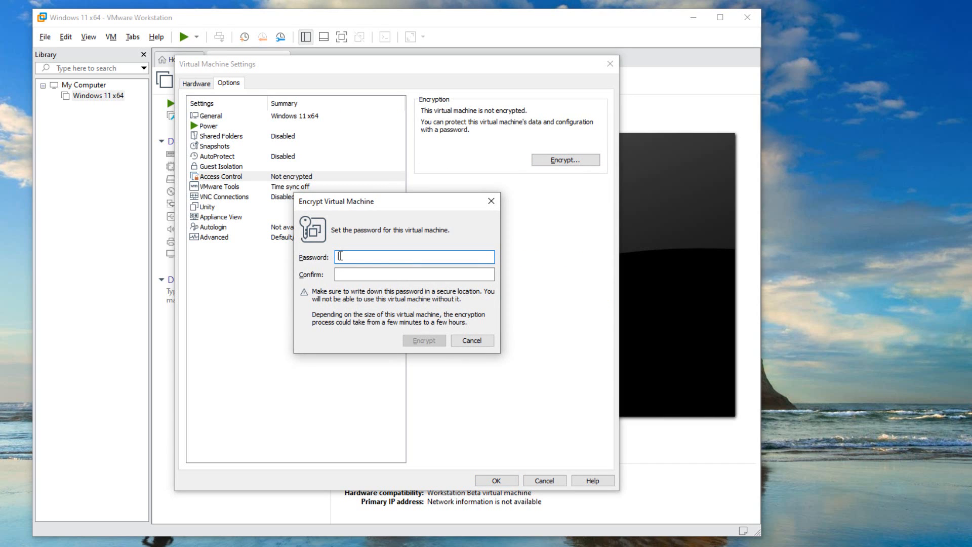
text(••••••)
key(Tab)
text(•••••)
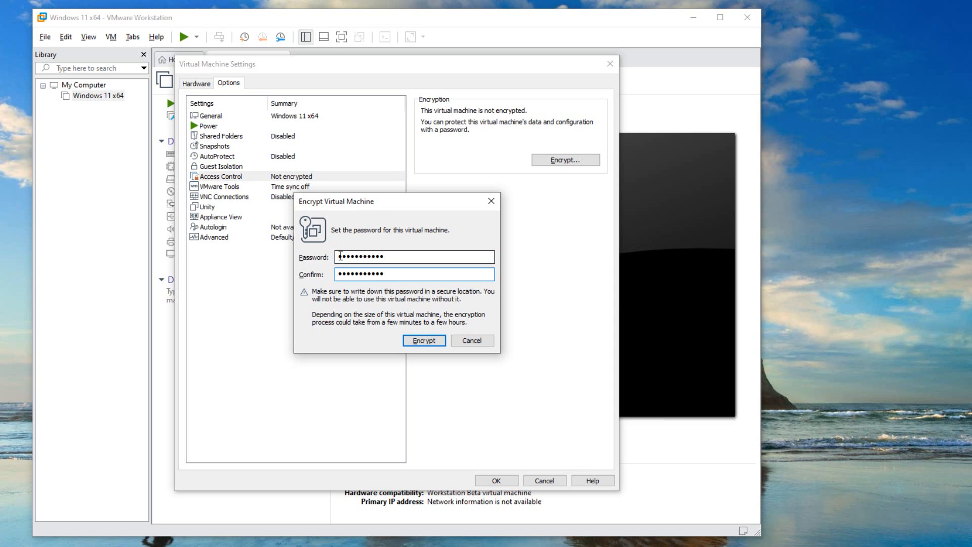
click(418, 341)
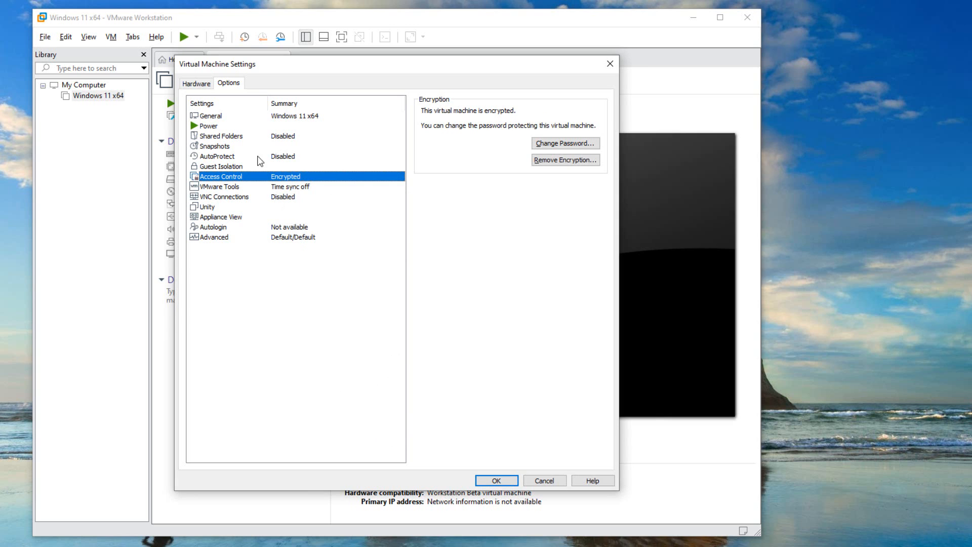
Add a Trusted Platform Module to the virtual machine's hardware and save the settings
click(204, 84)
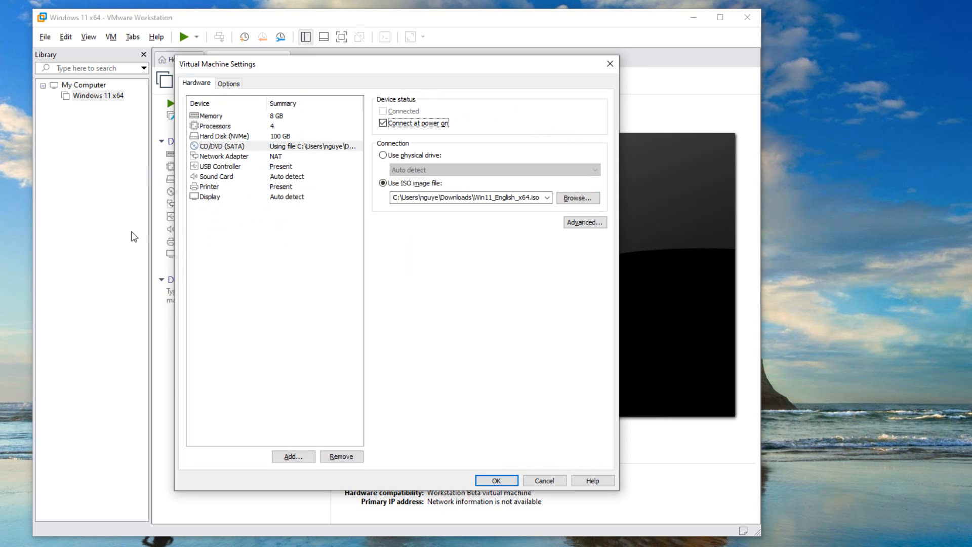
click(291, 456)
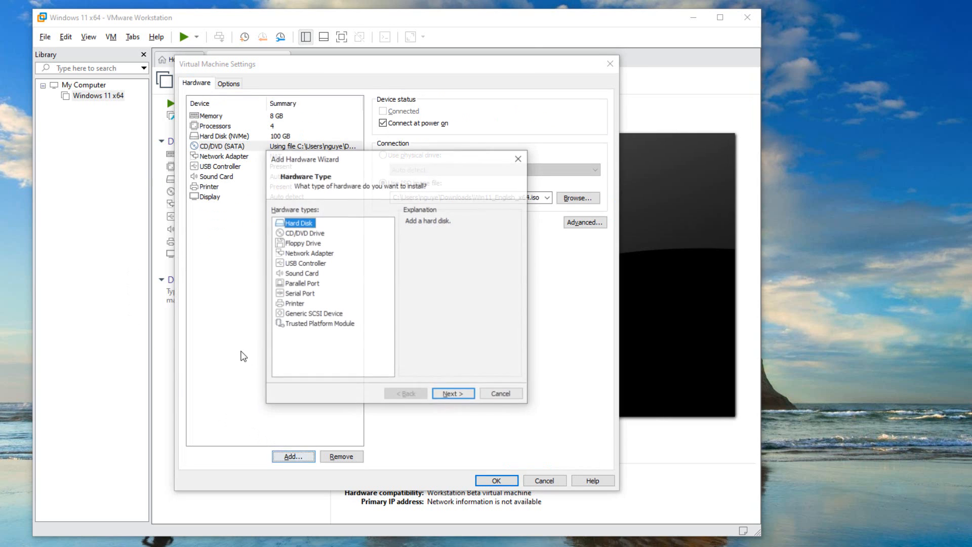
click(301, 323)
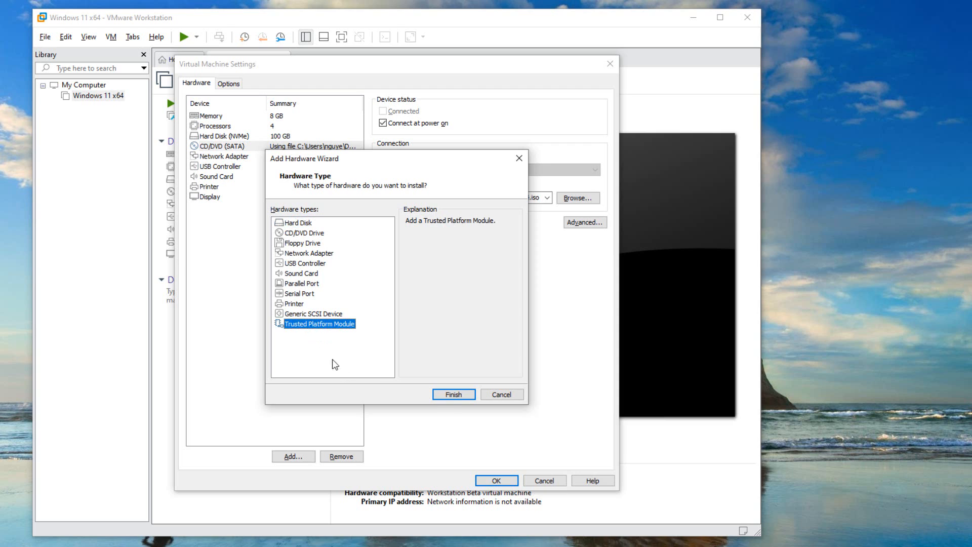
click(447, 396)
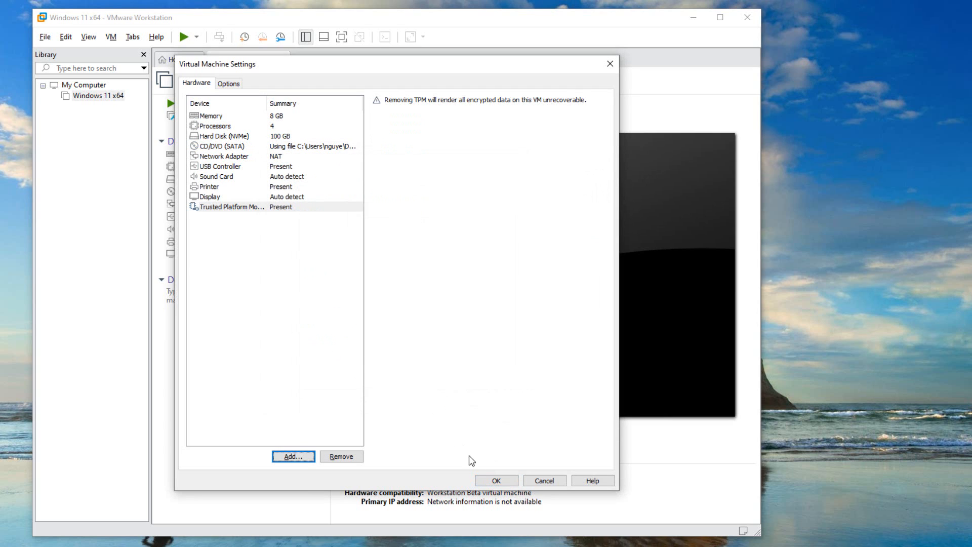
click(489, 481)
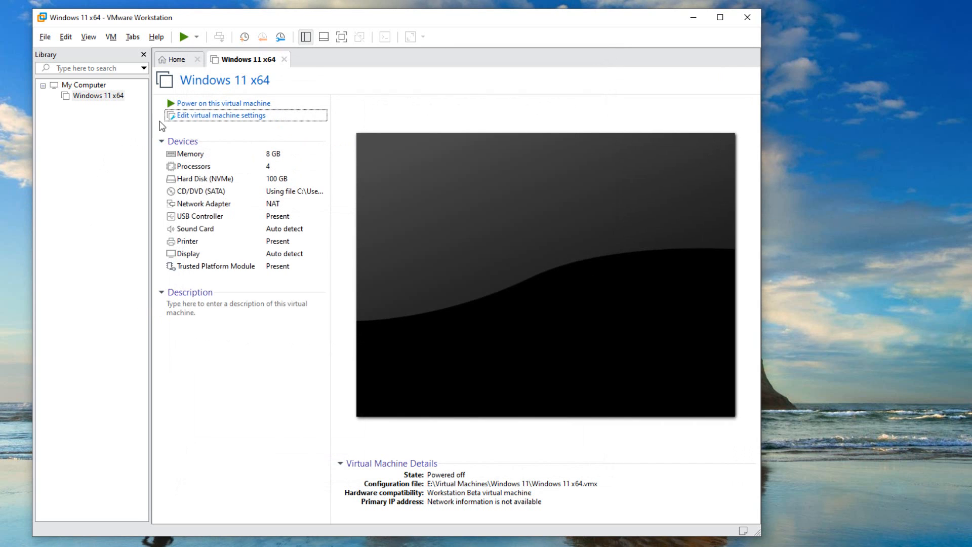
Power on the Windows 11 x64 virtual machine and boot it from the attached installation disc
click(193, 107)
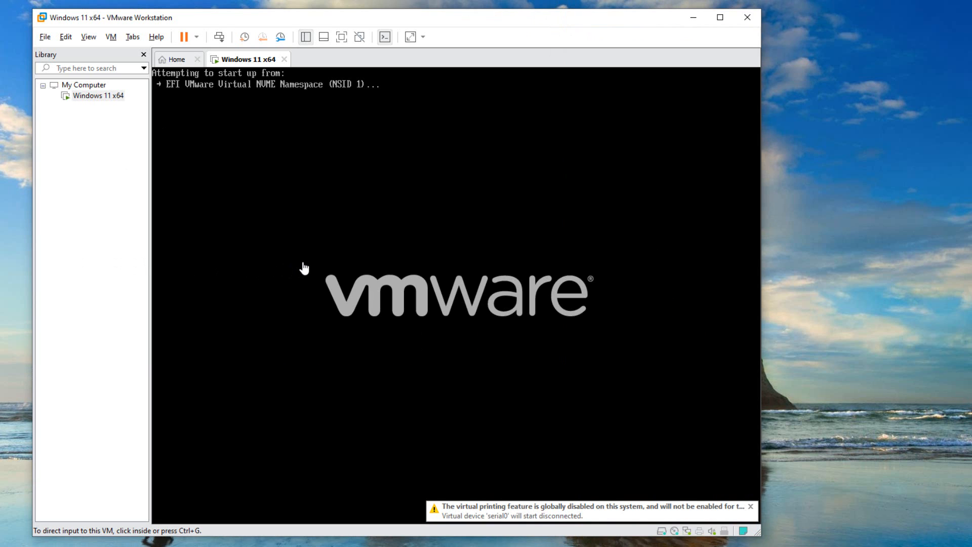
click(306, 262)
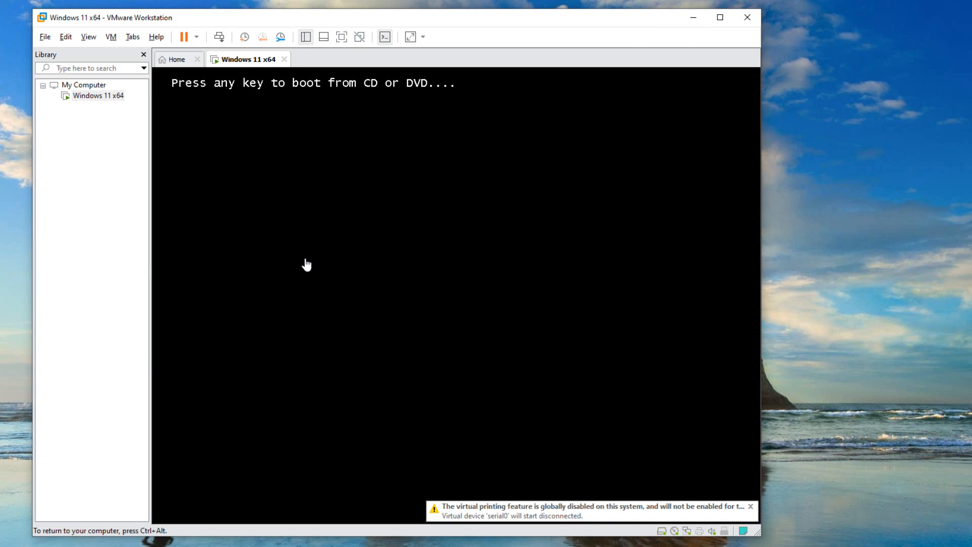
key(Return)
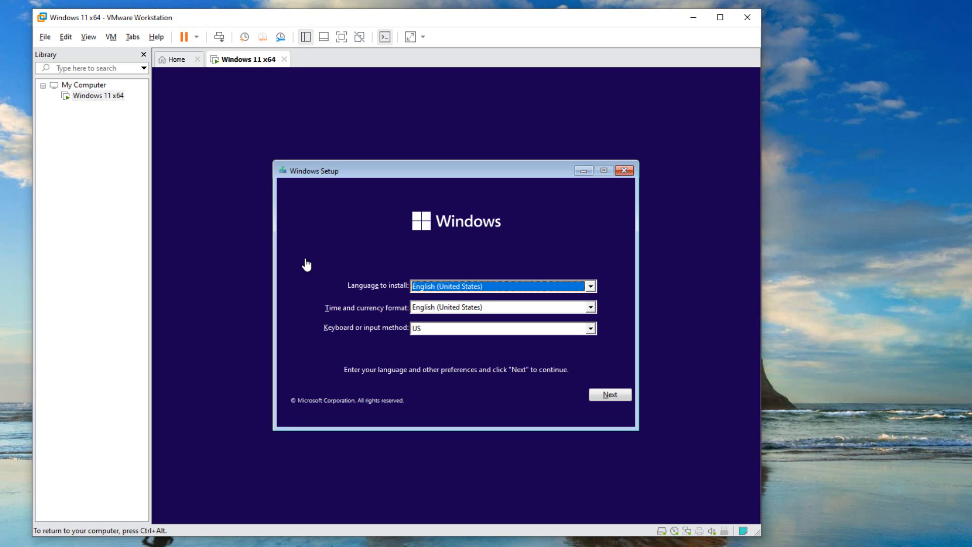
Accept English (United States) with the US keyboard and start the Windows installation without a product key
click(604, 396)
click(455, 304)
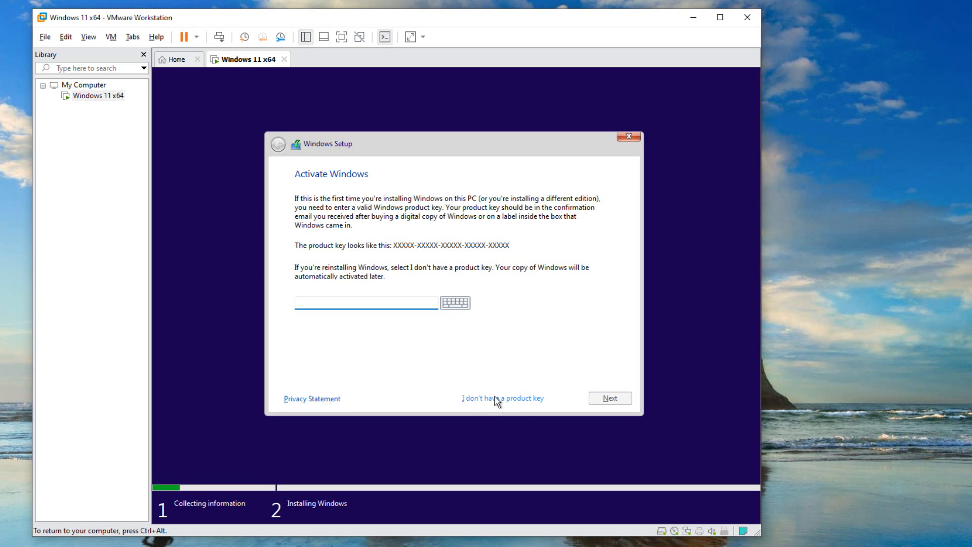
click(494, 399)
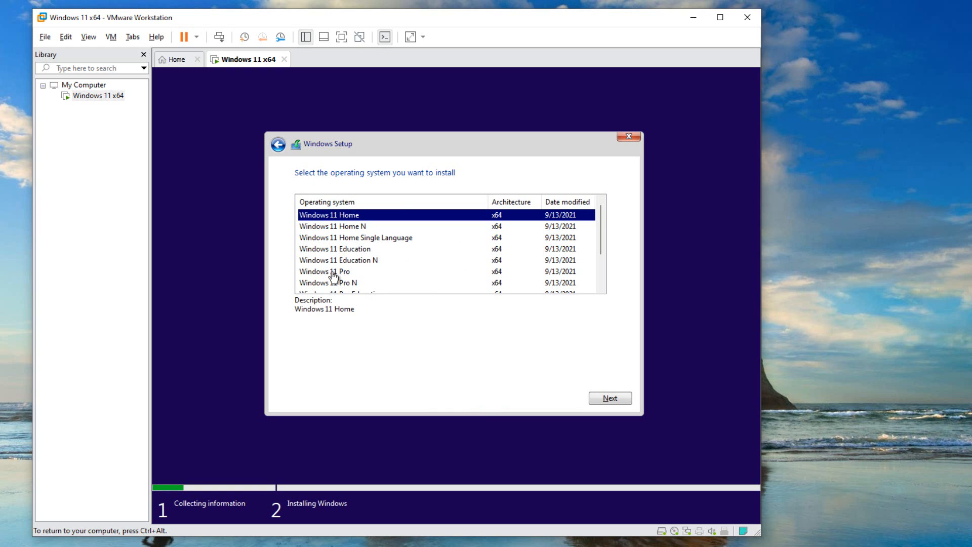
Choose Windows 11 Pro as the operating system to install and accept the Microsoft license terms
click(334, 273)
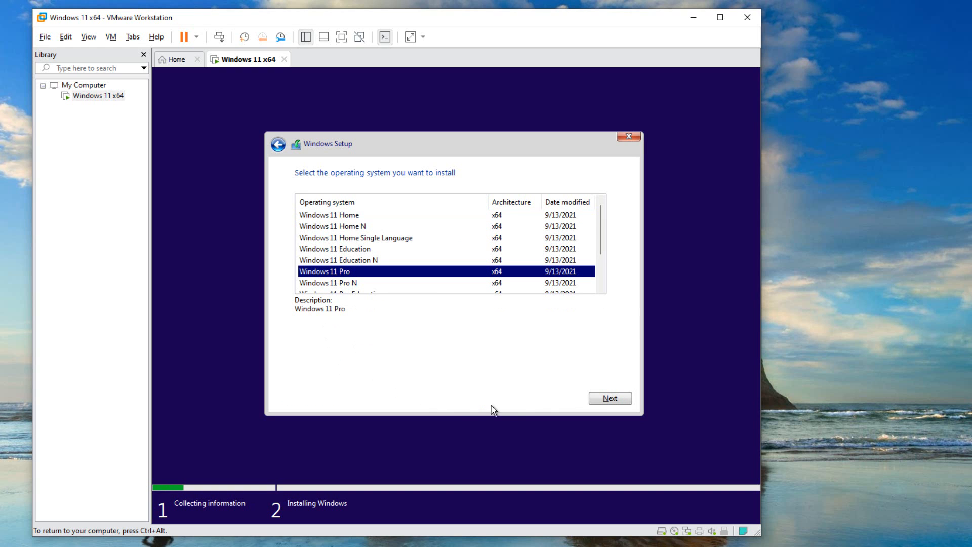
click(592, 398)
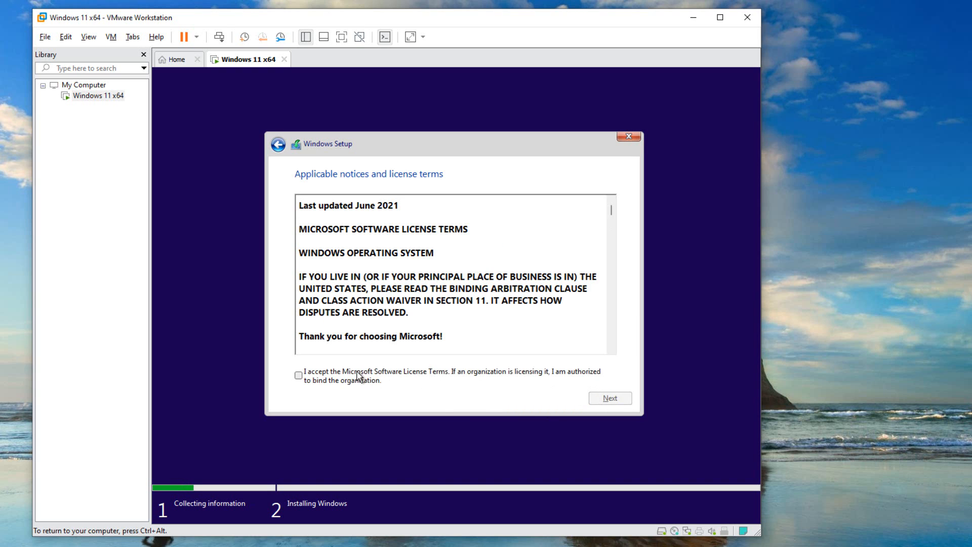
click(320, 381)
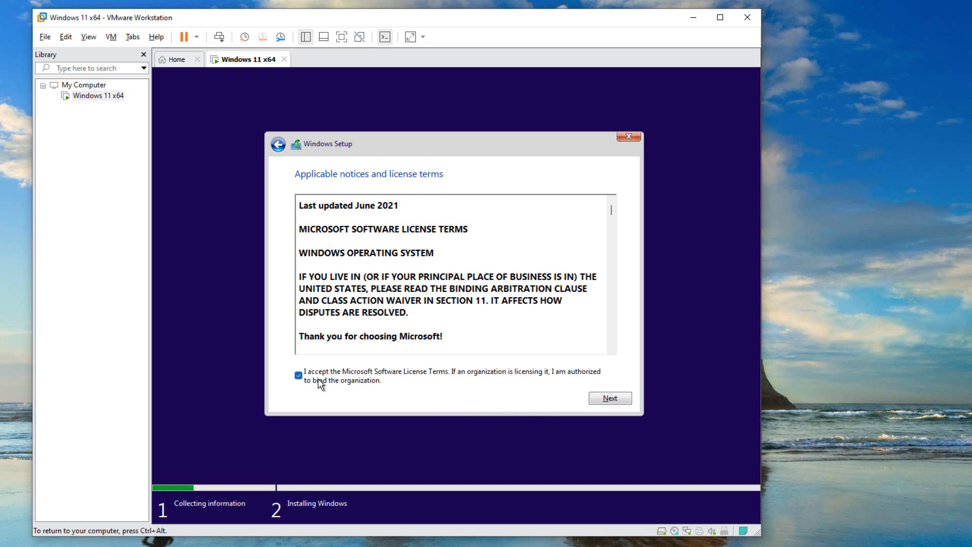
click(599, 400)
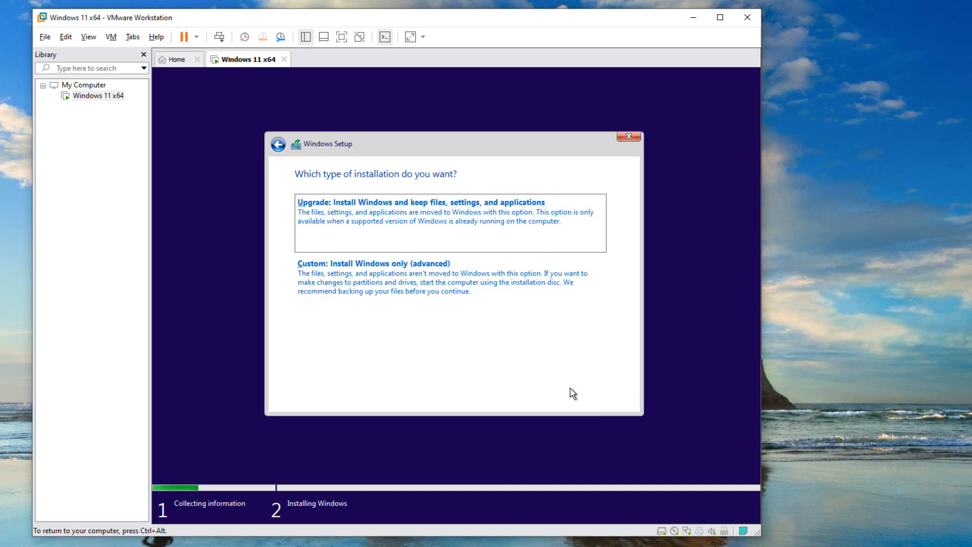
Run a custom Windows-only installation on the unallocated space of Drive 0 and restart to continue setup
click(363, 281)
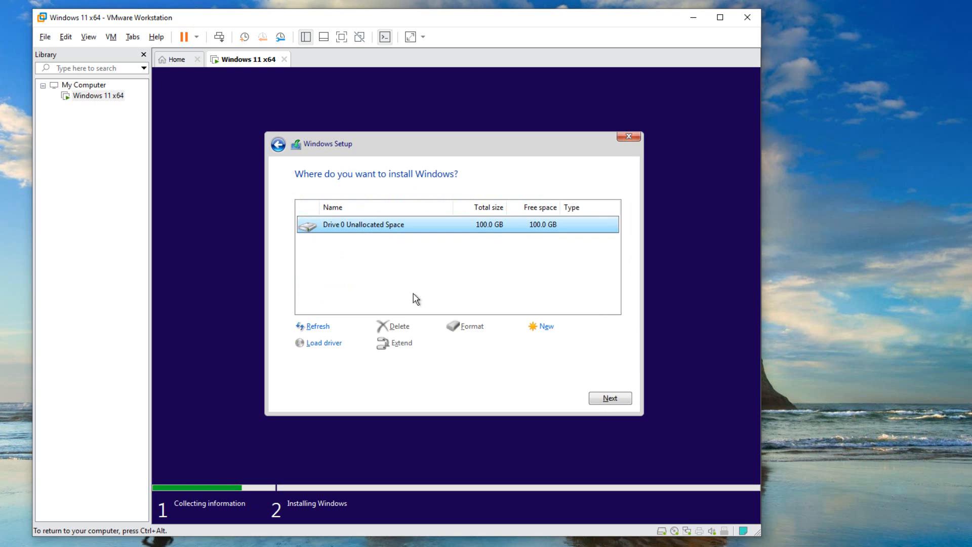
click(595, 396)
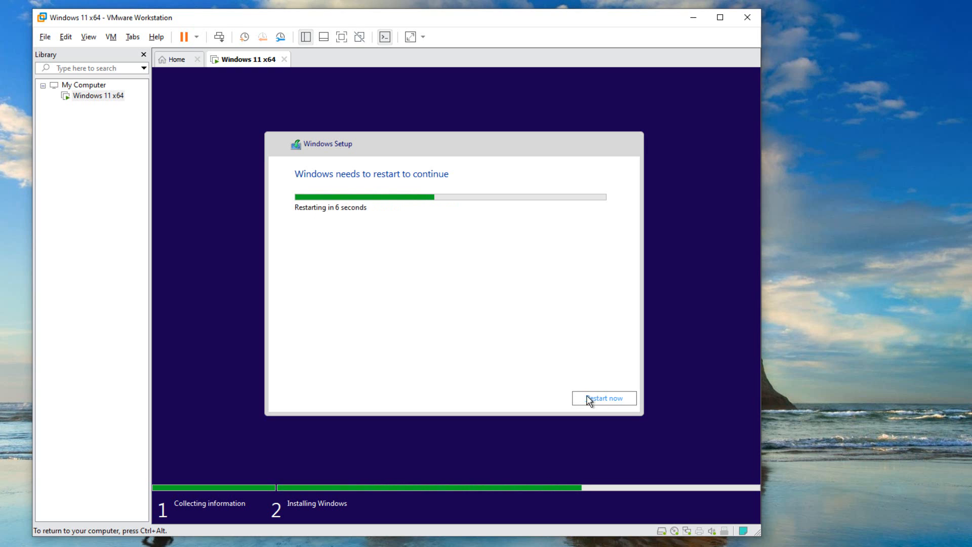
click(587, 400)
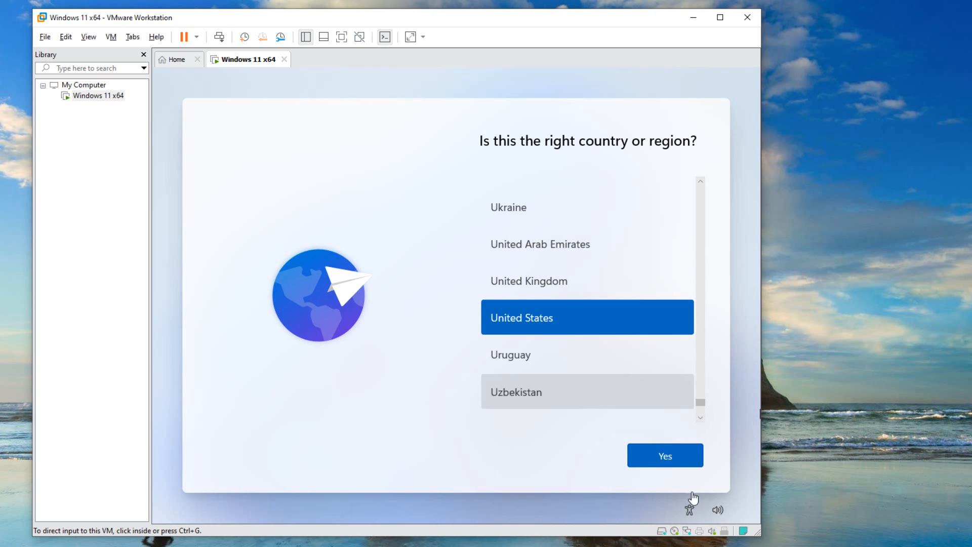
Confirm United States as the country or region and US as the keyboard layout
click(657, 463)
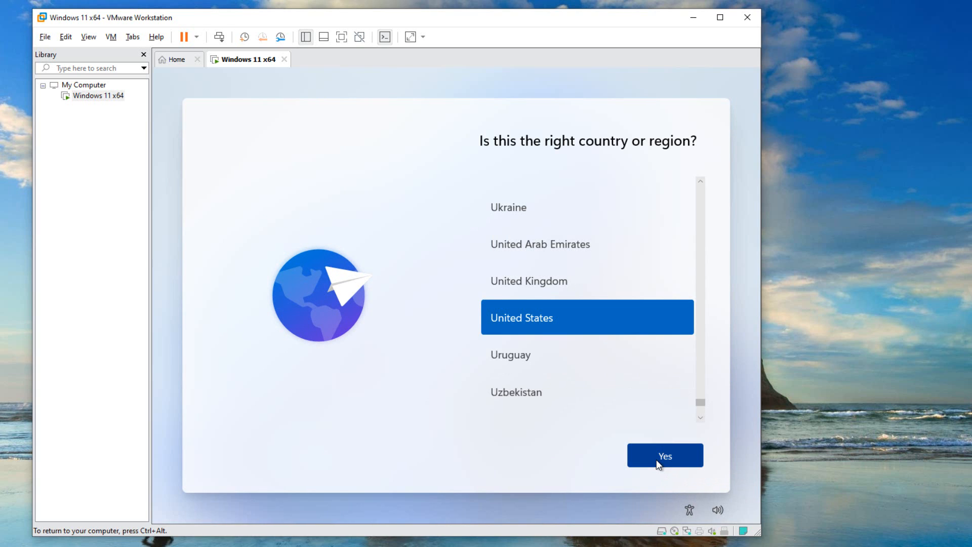
click(645, 454)
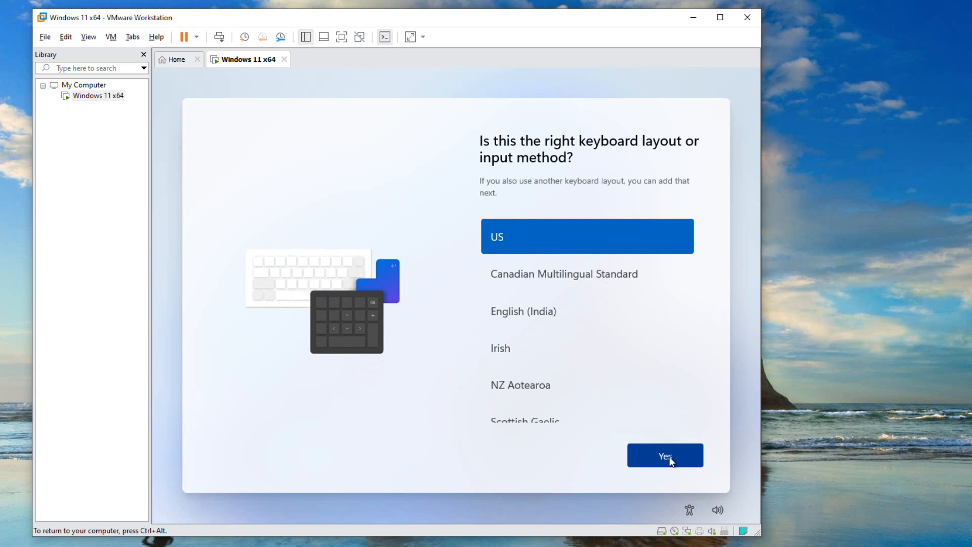
click(668, 457)
click(653, 461)
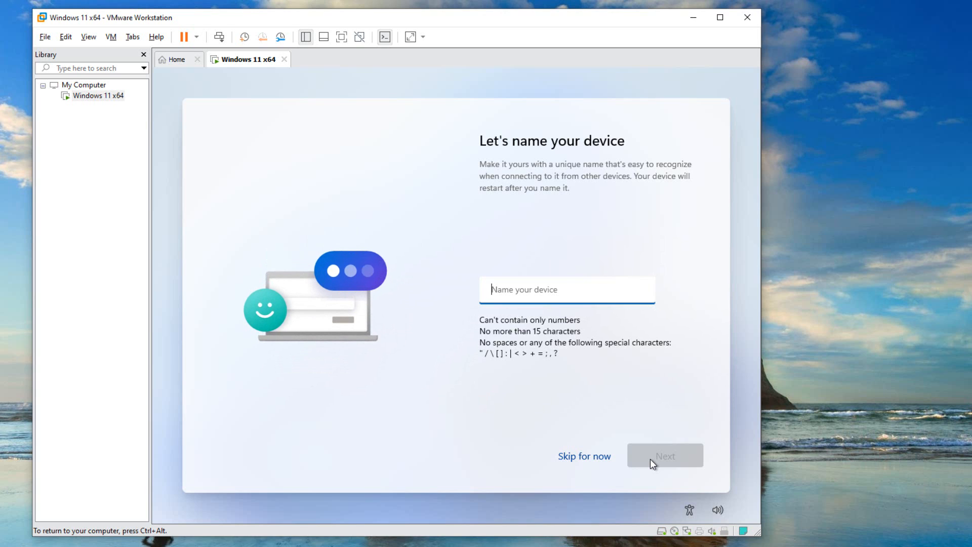
Name the device Home and choose to set it up for personal use
text(Home)
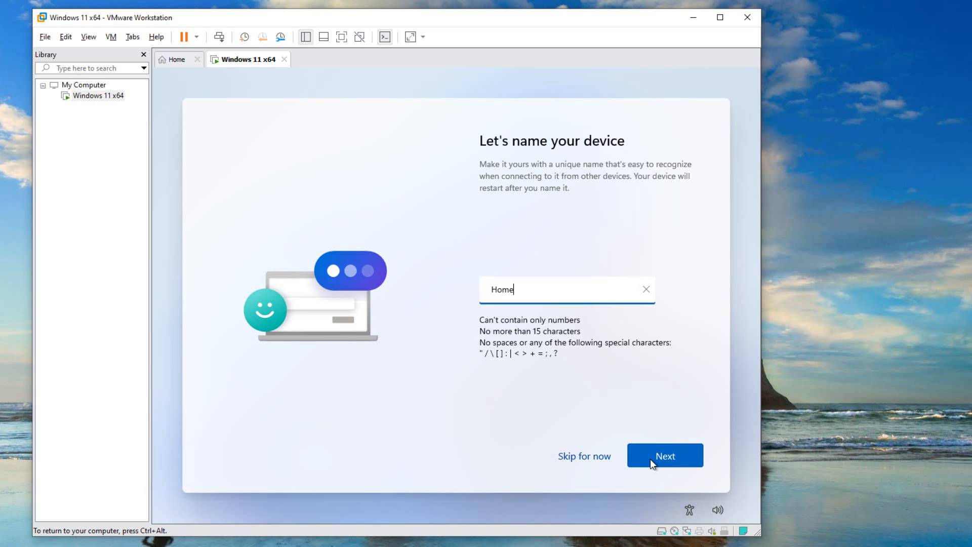
click(650, 459)
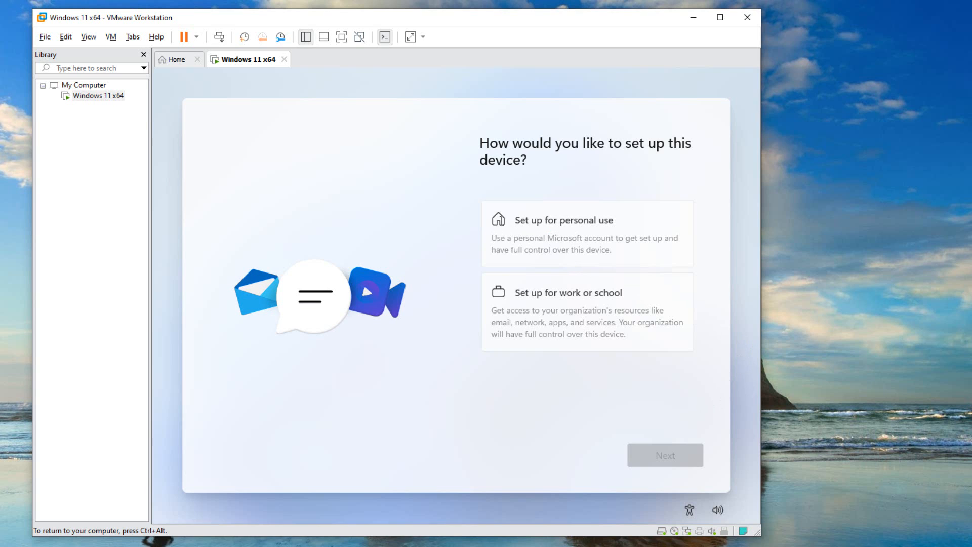
click(542, 221)
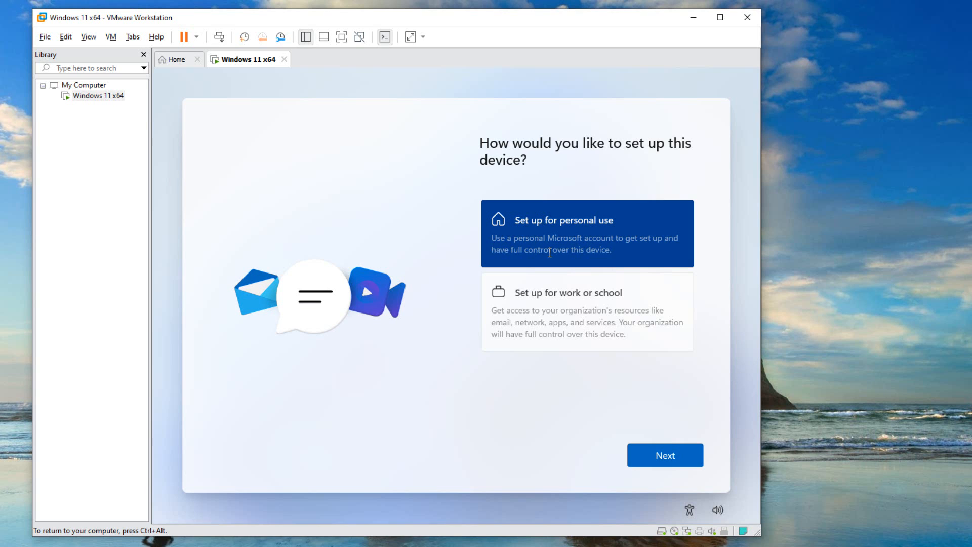
click(645, 455)
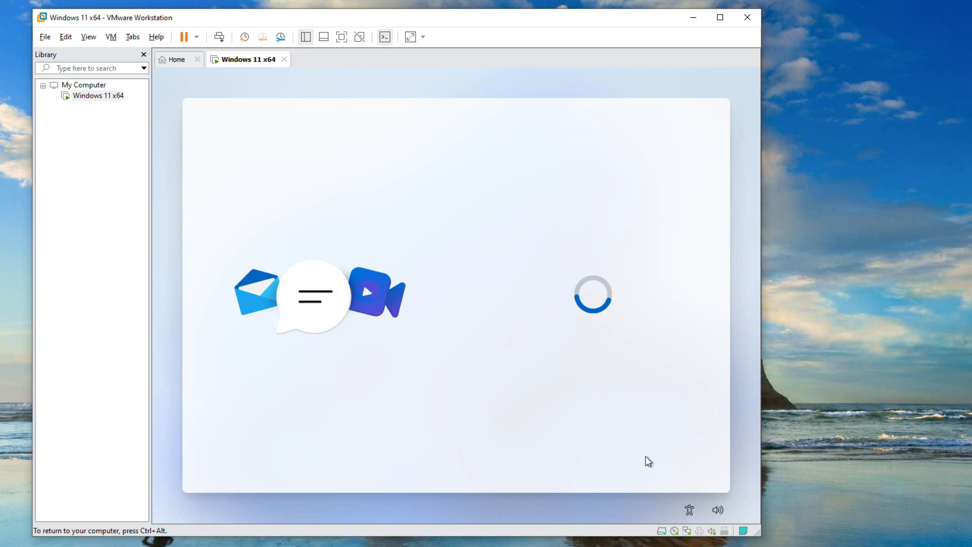
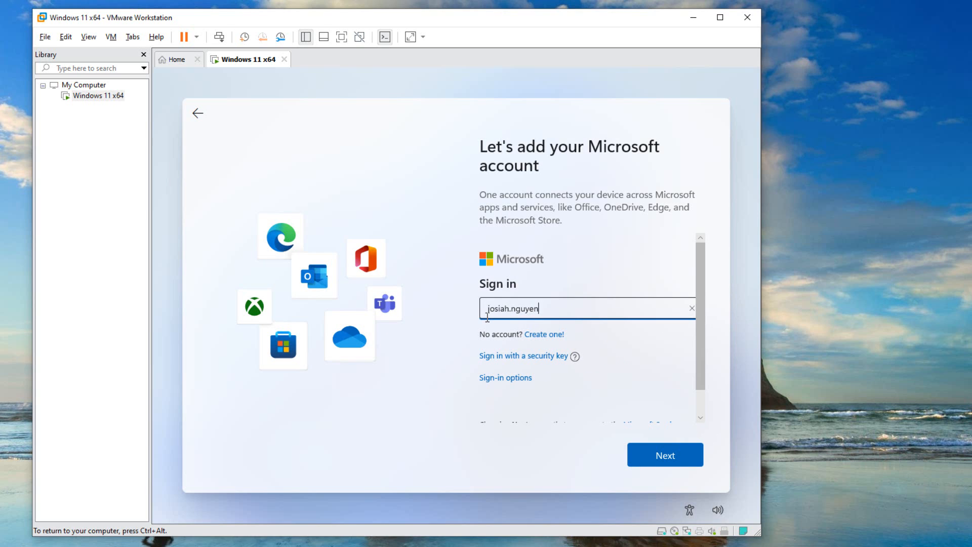
Sign in to Microsoft with the account's e-mail address and password
click(653, 458)
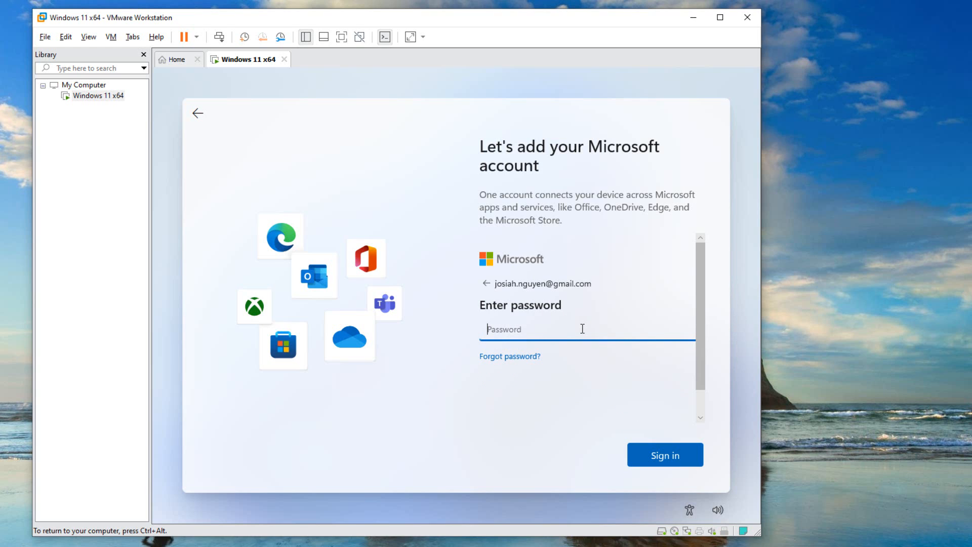
text(***********)
click(633, 457)
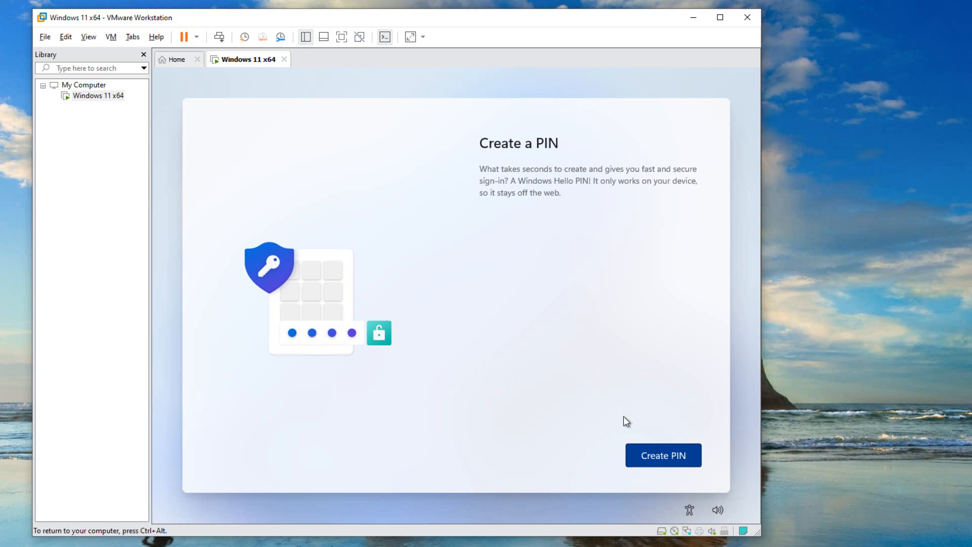
Create a Windows Hello PIN by entering and confirming the PIN
click(652, 458)
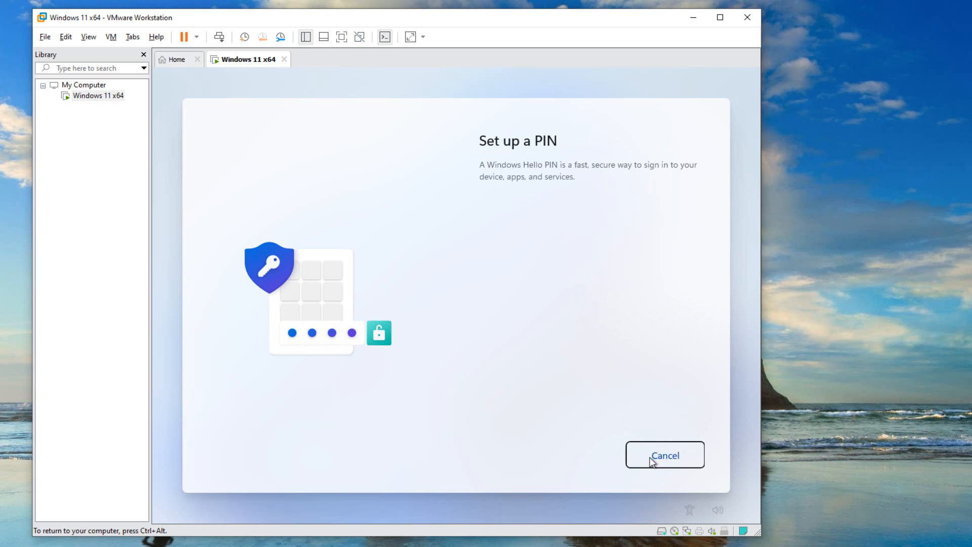
text(1234)
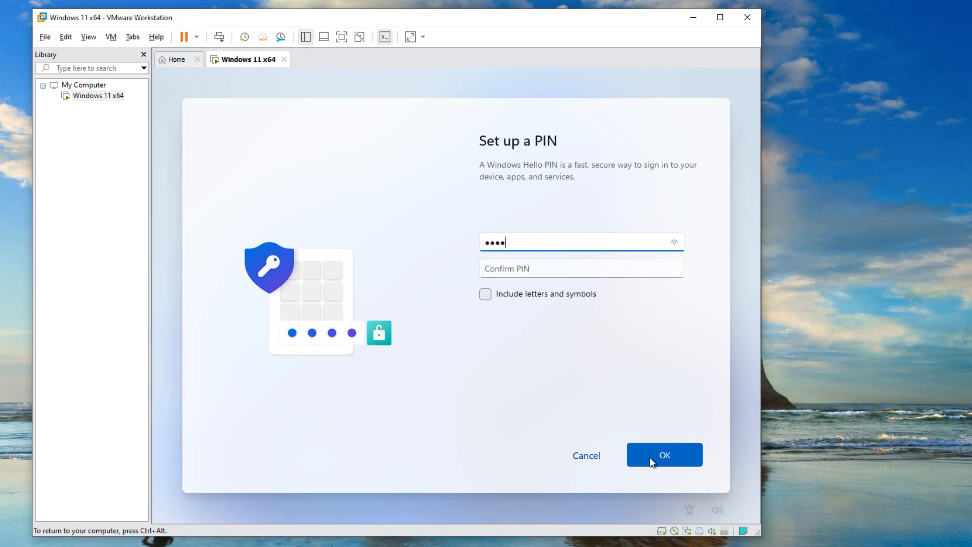
click(486, 269)
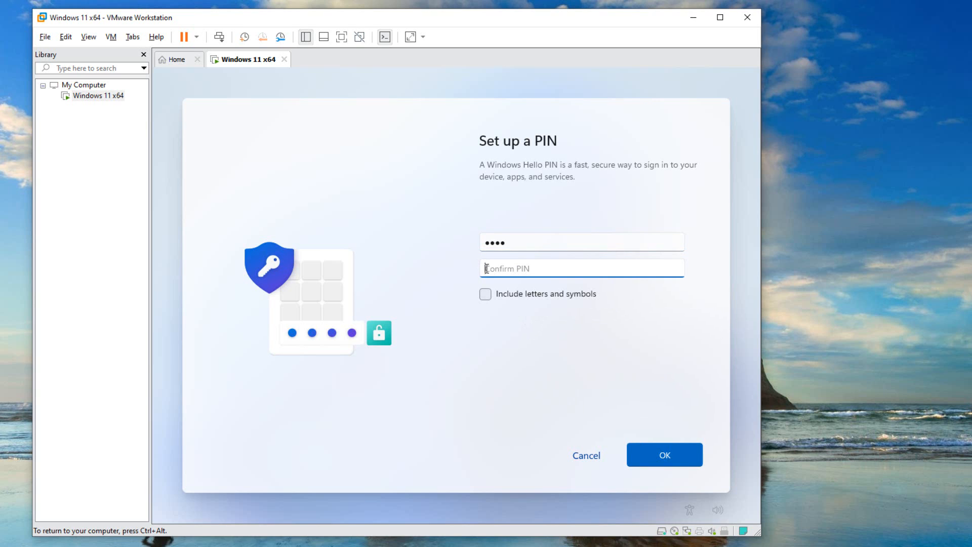
text(1234)
key(Return)
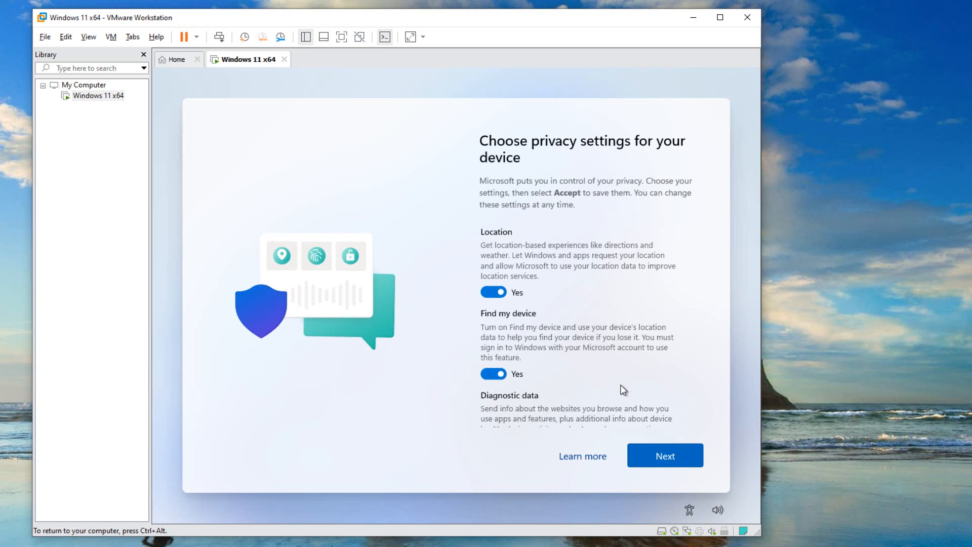
Accept the default privacy settings for the device
click(651, 455)
scroll(643, 332, down, 10)
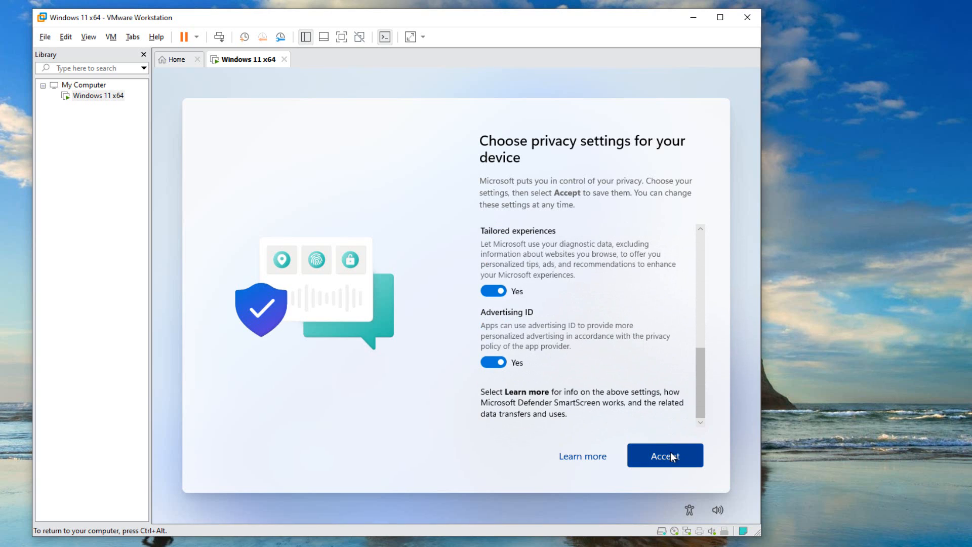
click(670, 451)
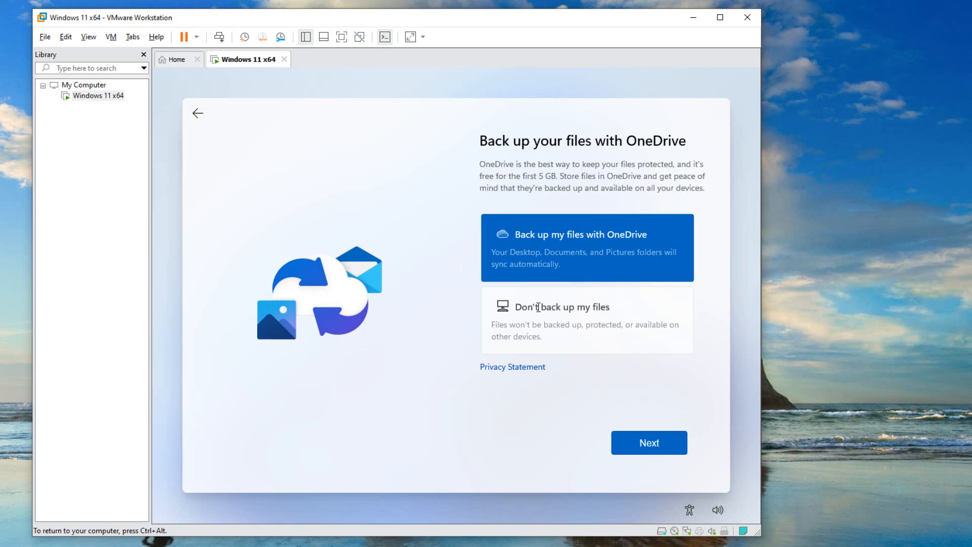
Choose not to back up files with OneDrive and continue the setup
click(520, 327)
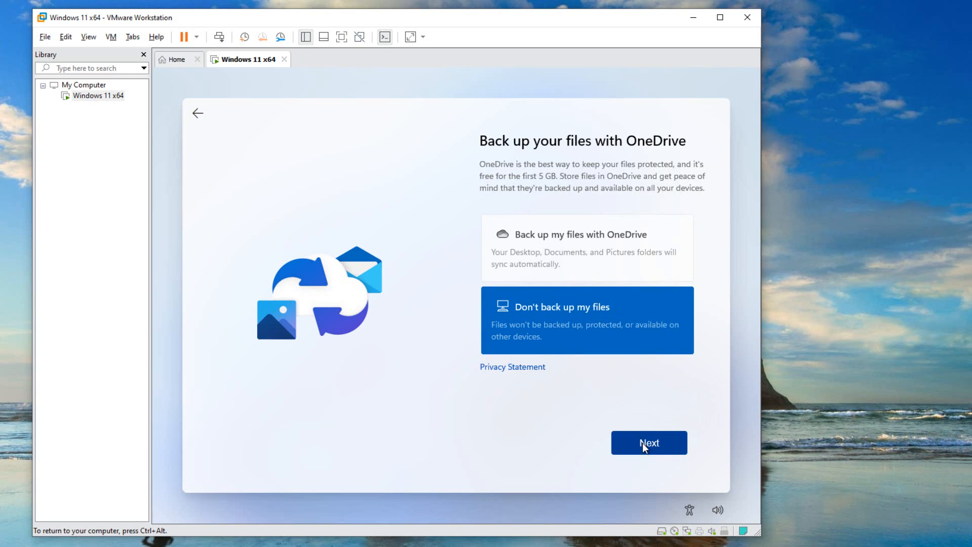
click(605, 256)
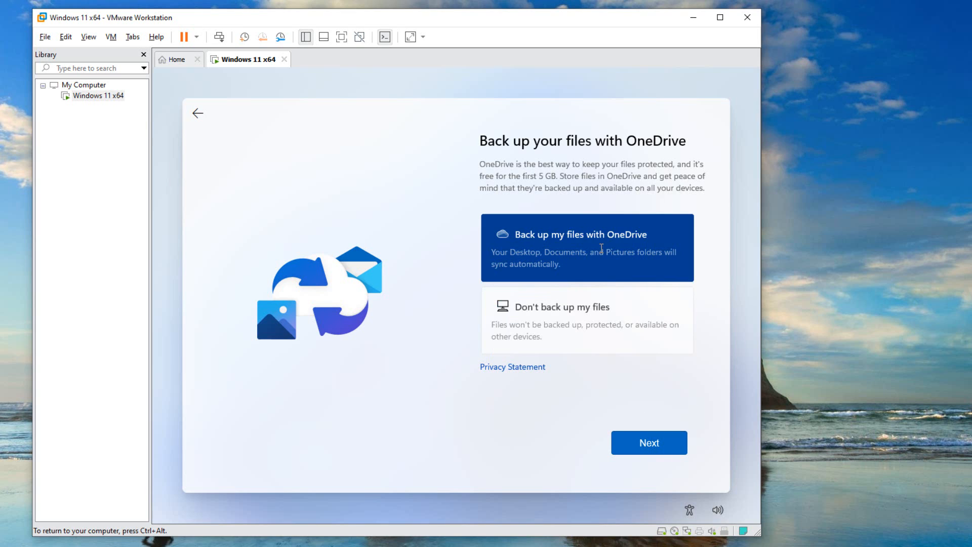
click(558, 312)
click(636, 445)
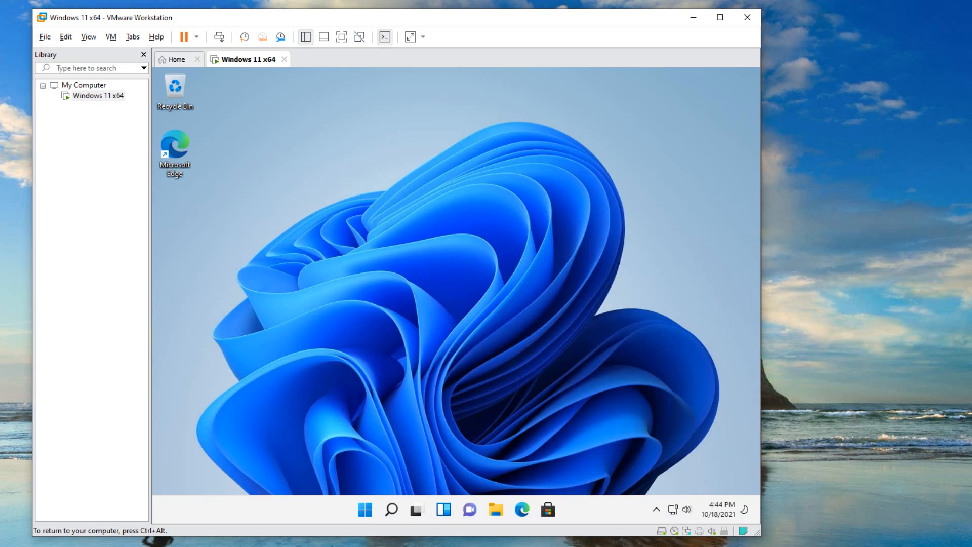
Look over the Start menu's pinned apps and the taskbar icons on the new desktop
key(super)
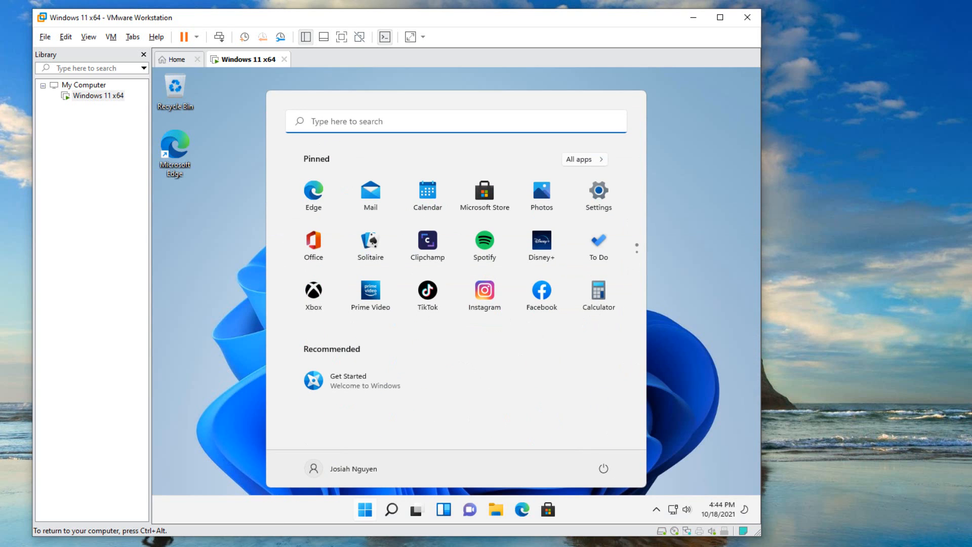
click(366, 510)
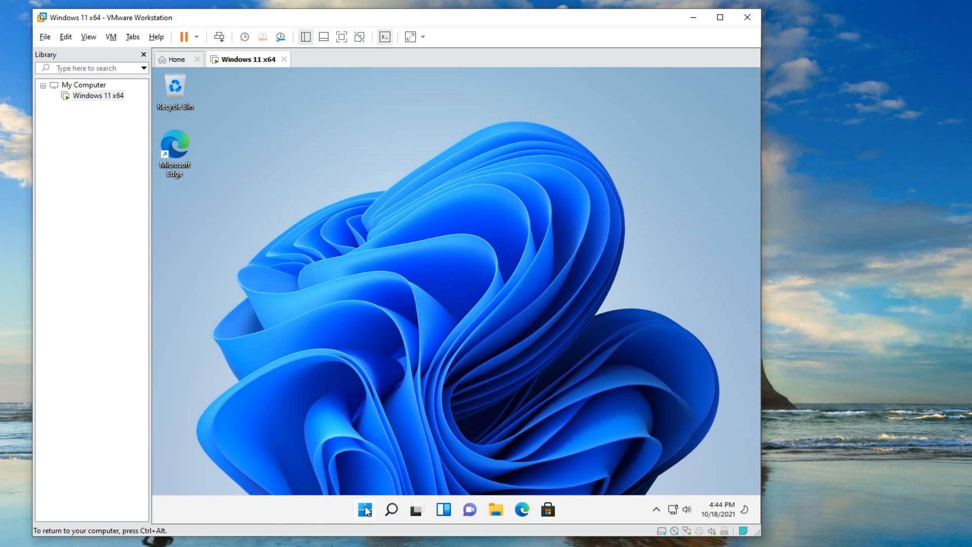
mouse_move(416, 512)
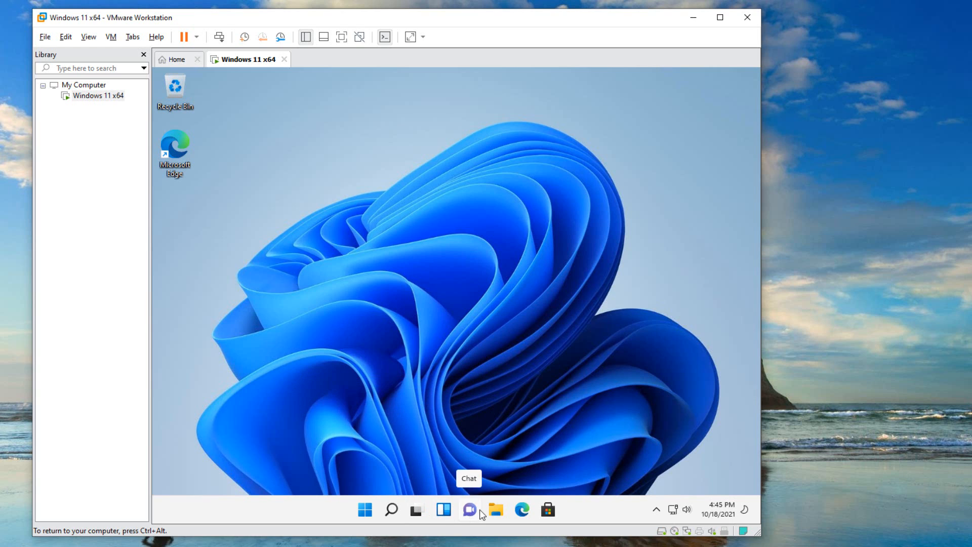
Examine the drives under This PC in File Explorer and the hidden system tray icons
click(496, 511)
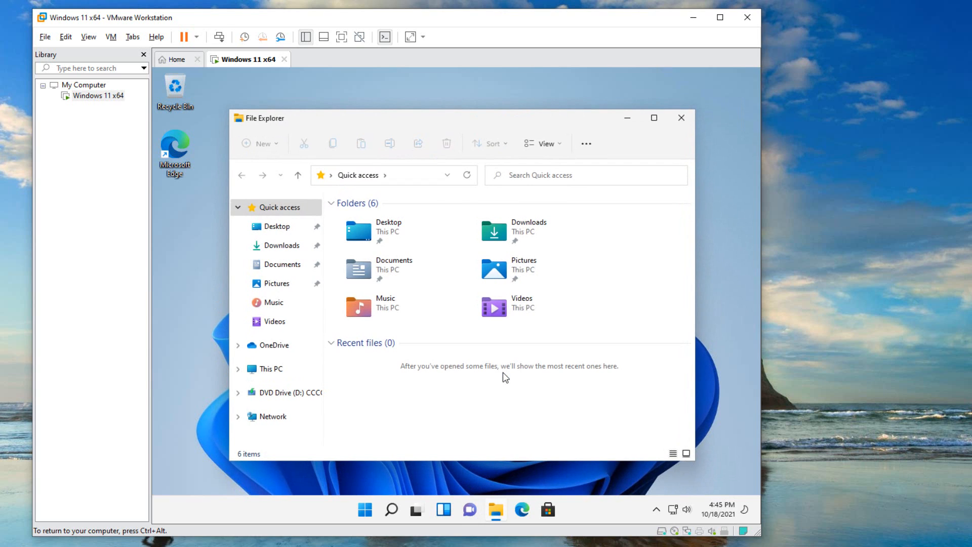
click(271, 371)
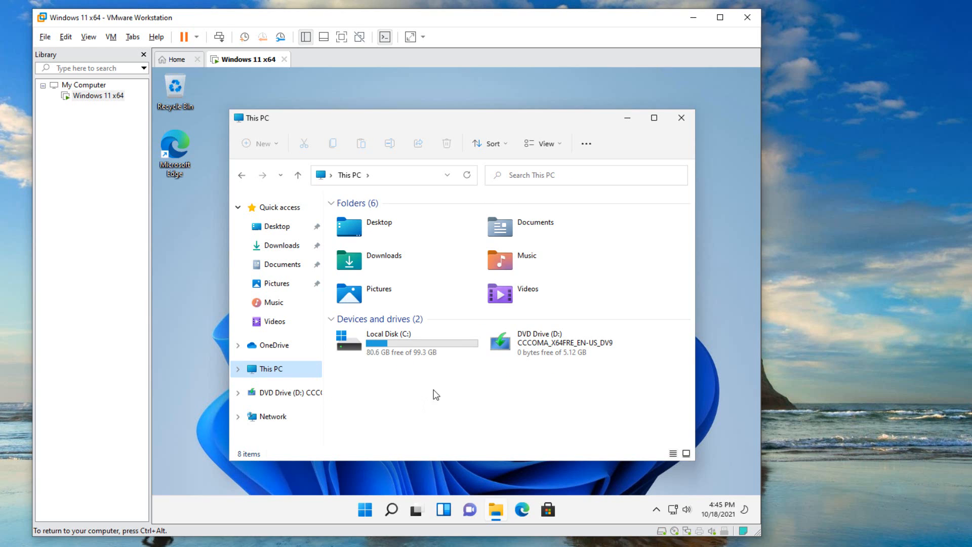
click(678, 119)
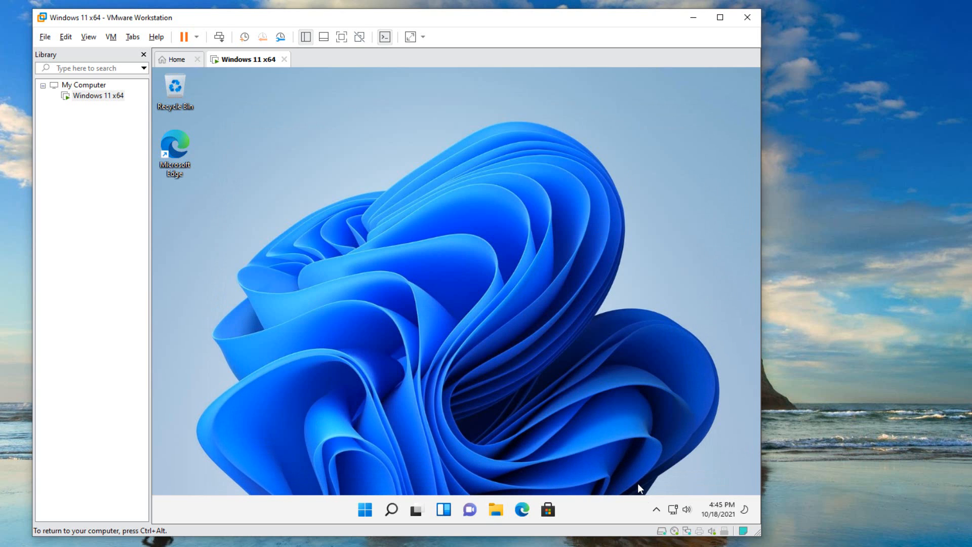
click(657, 511)
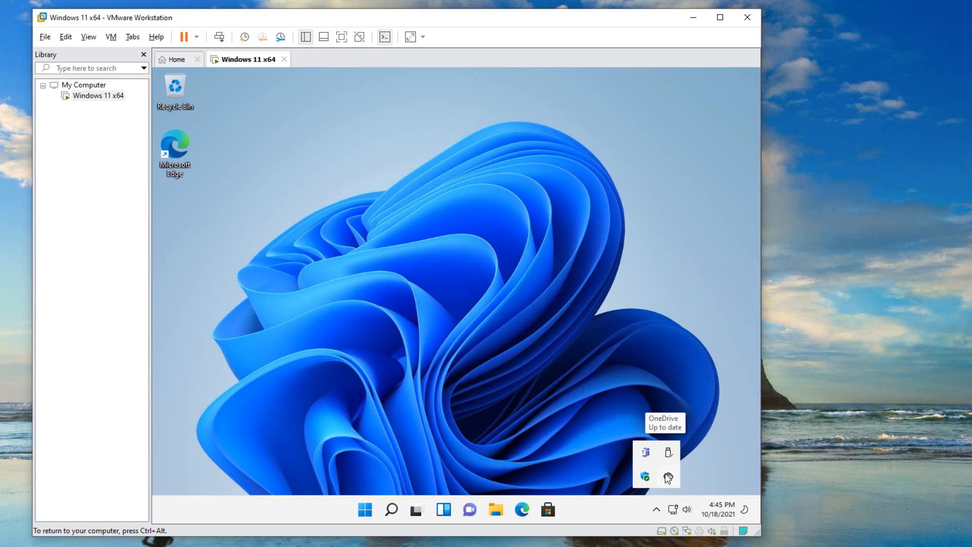
click(487, 428)
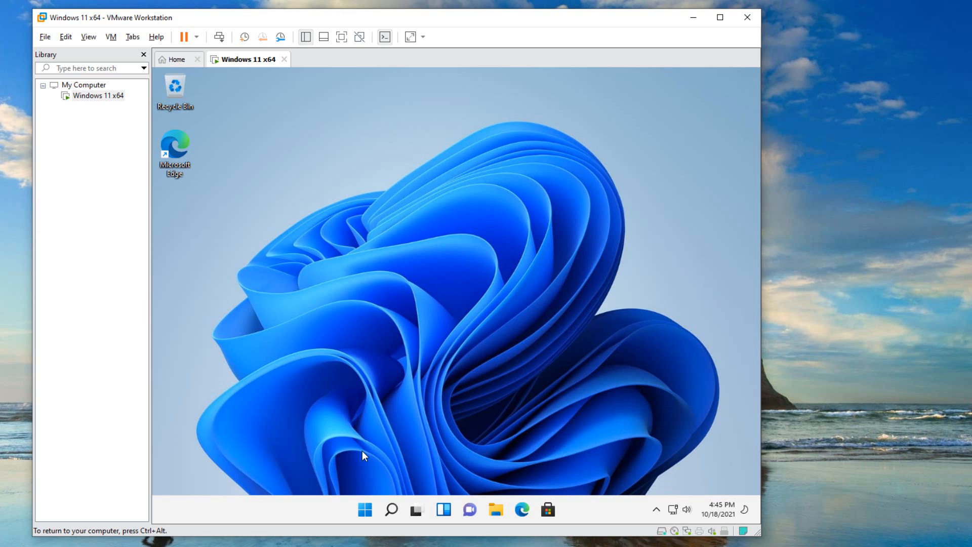
Turn on Night light in the display settings and close Settings
right_click(263, 182)
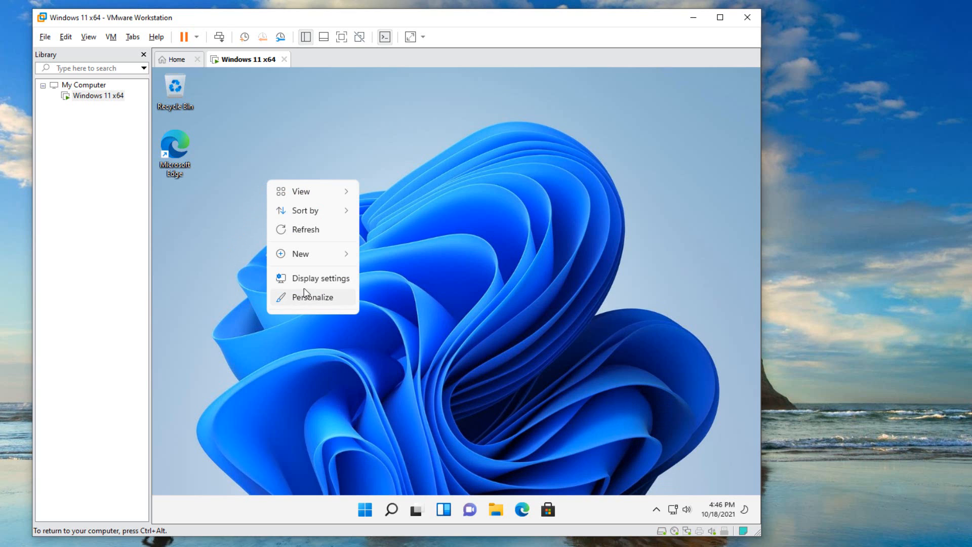
click(313, 278)
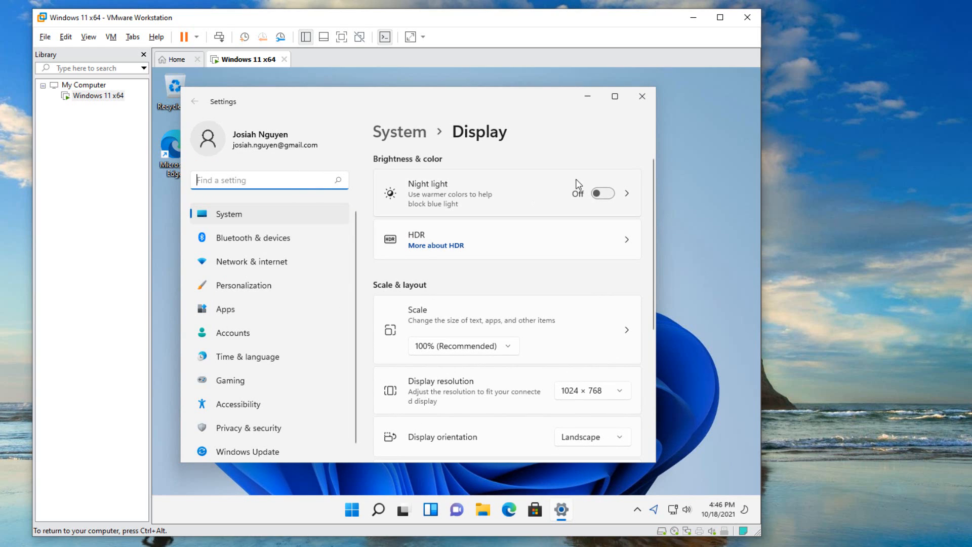
click(610, 193)
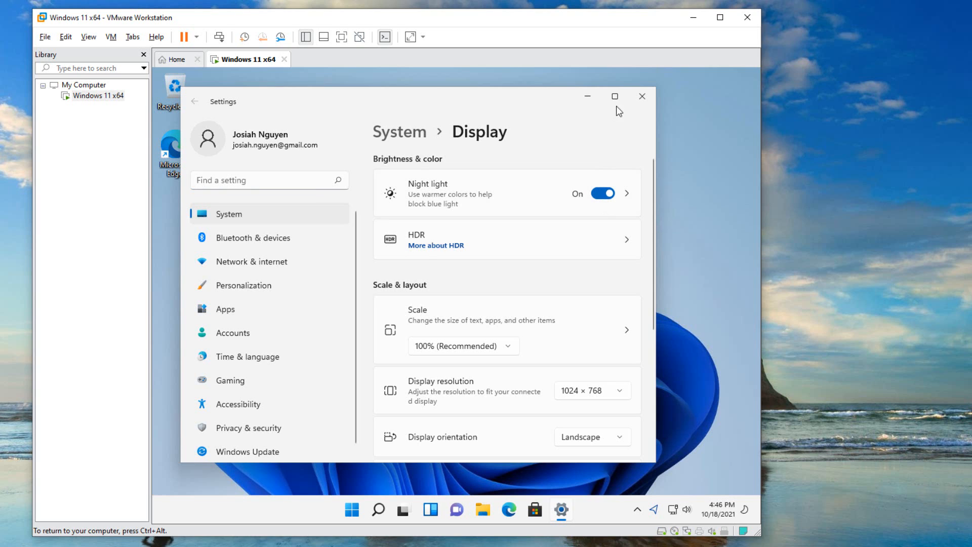
click(641, 98)
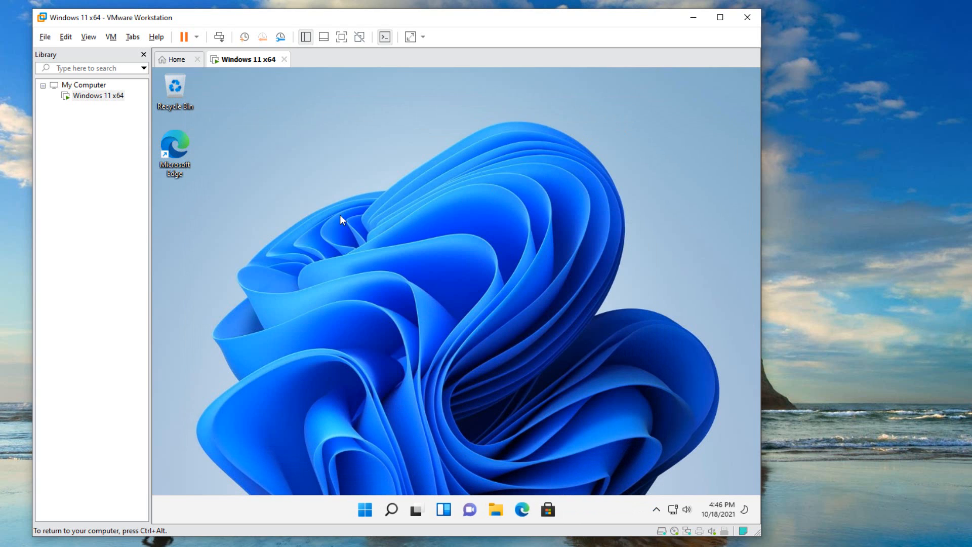
Turn Night light off in the display settings and close Settings
right_click(297, 184)
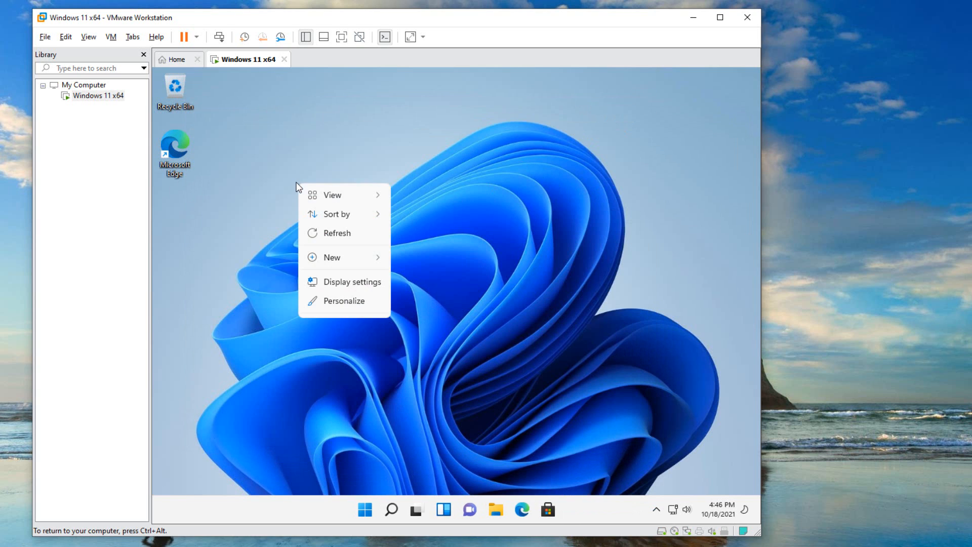
click(344, 282)
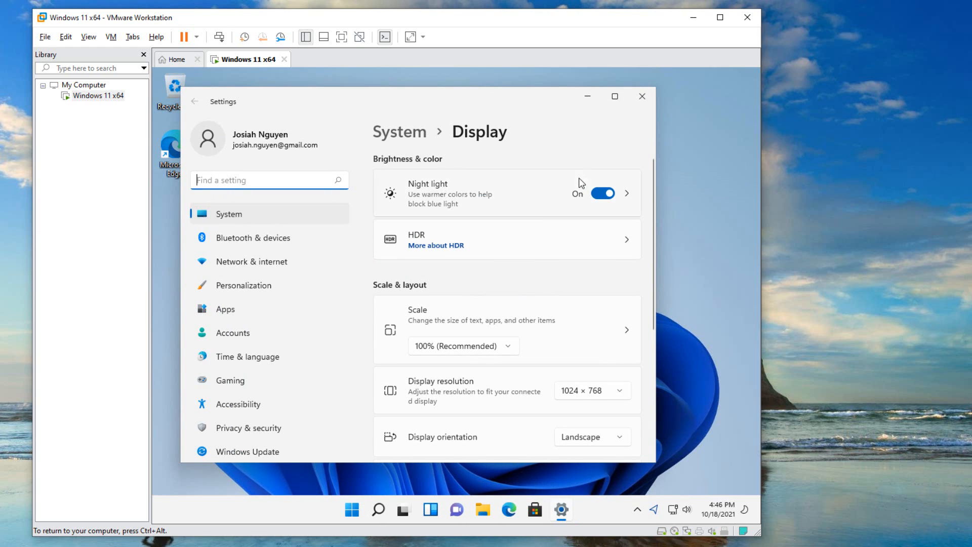
click(599, 195)
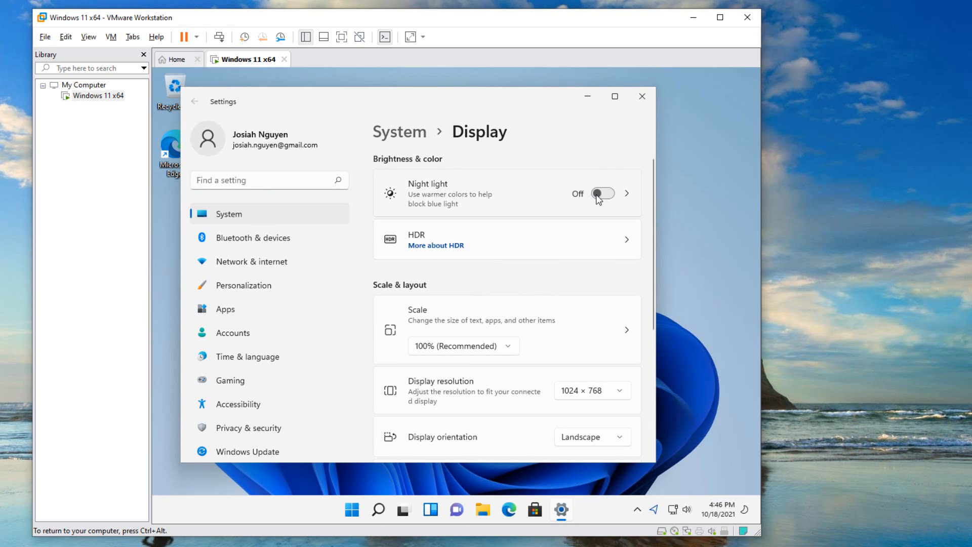
click(642, 96)
Examine the available themes in the Personalization settings and close Settings
right_click(357, 164)
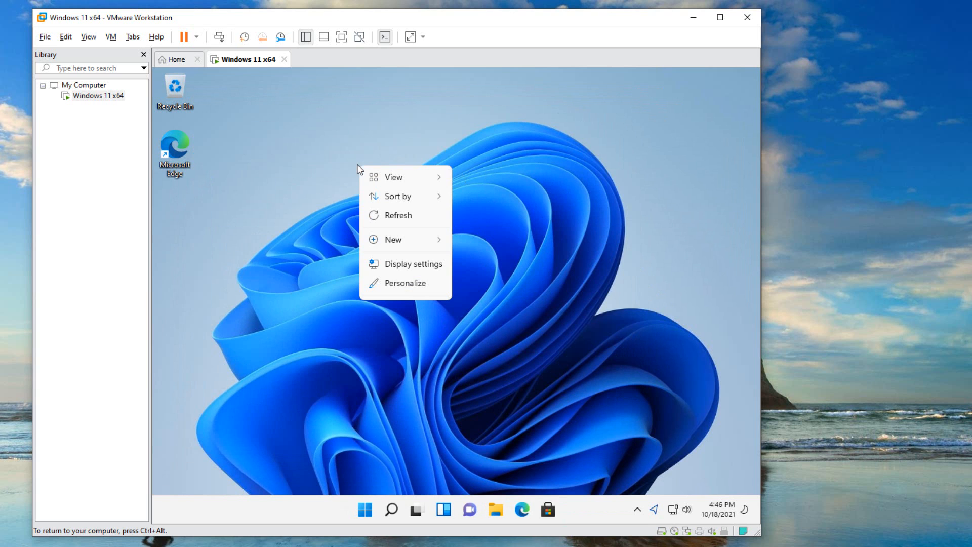
click(399, 284)
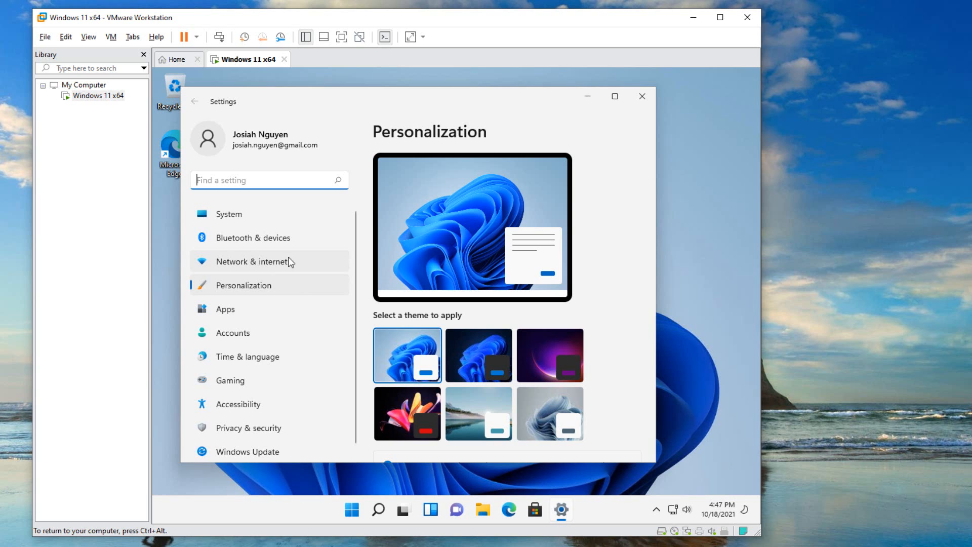
click(640, 96)
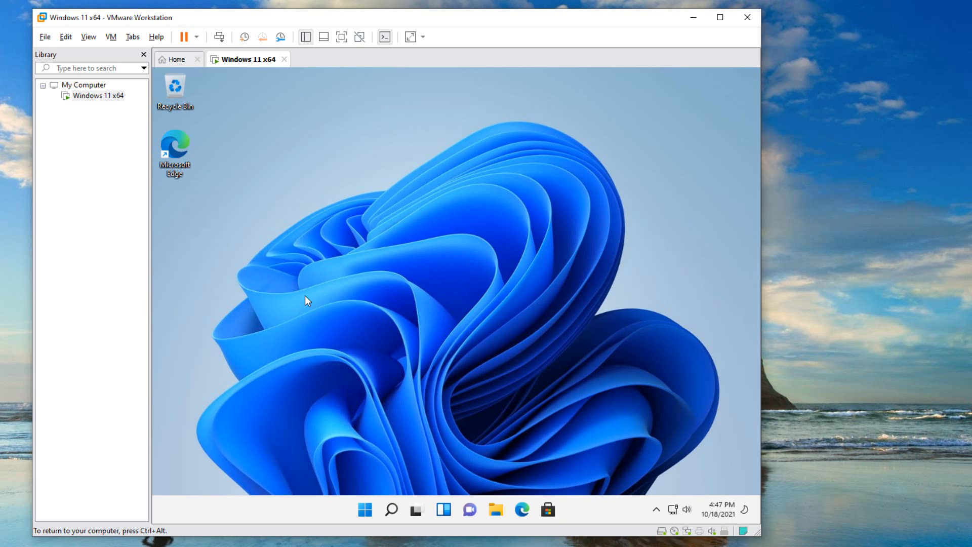
Open the power options of the Windows 11 virtual machine
click(364, 510)
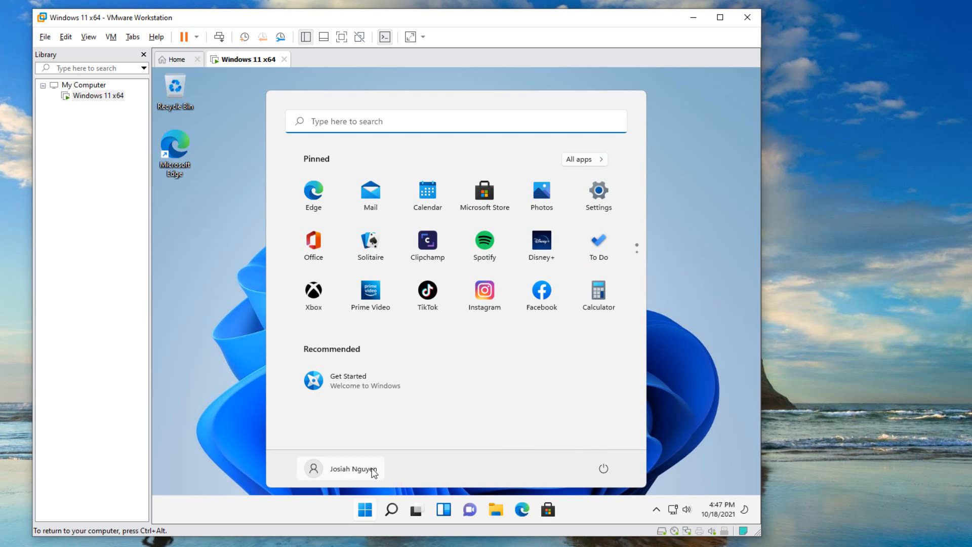
click(603, 469)
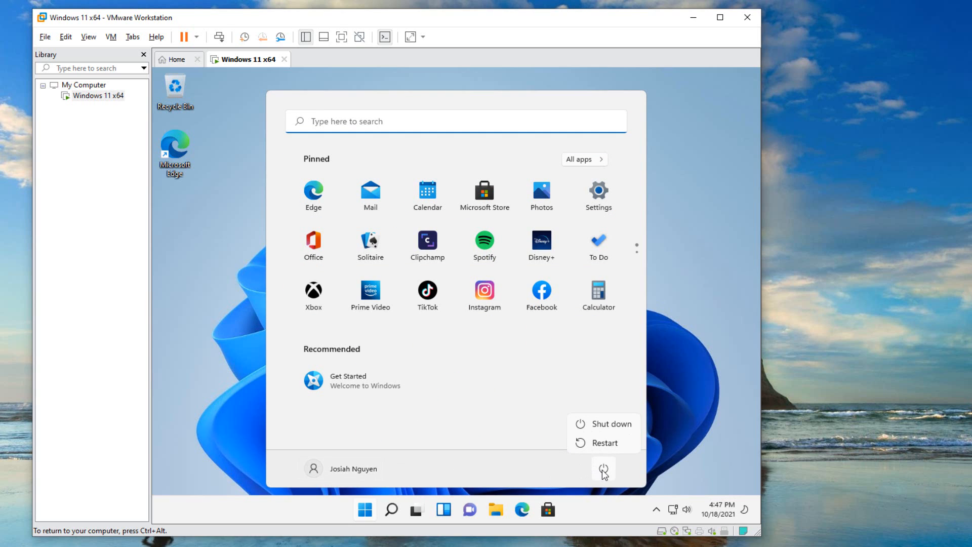